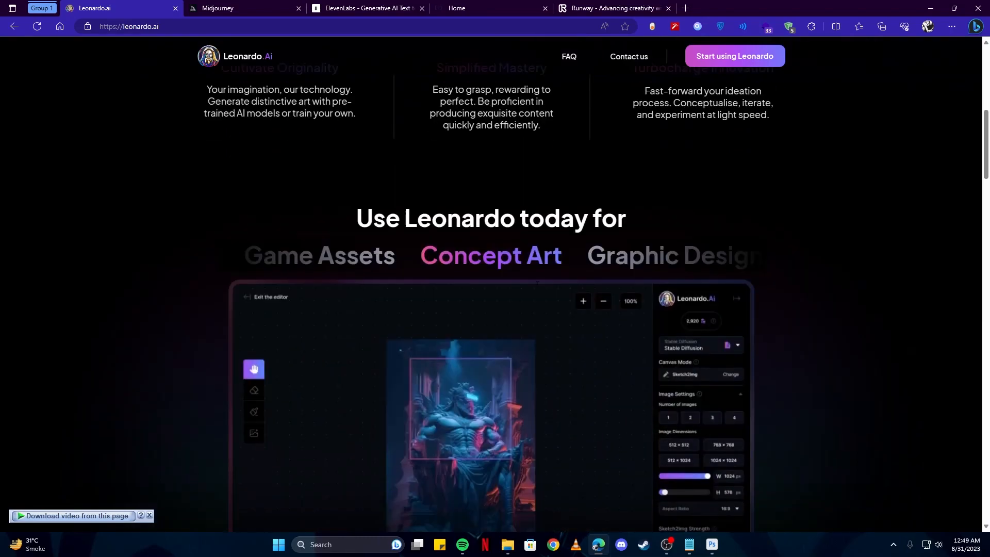
- Look over the Leonardo.Ai home page, including its use cases and toolkit sections
scroll(534, 285, up, 2)
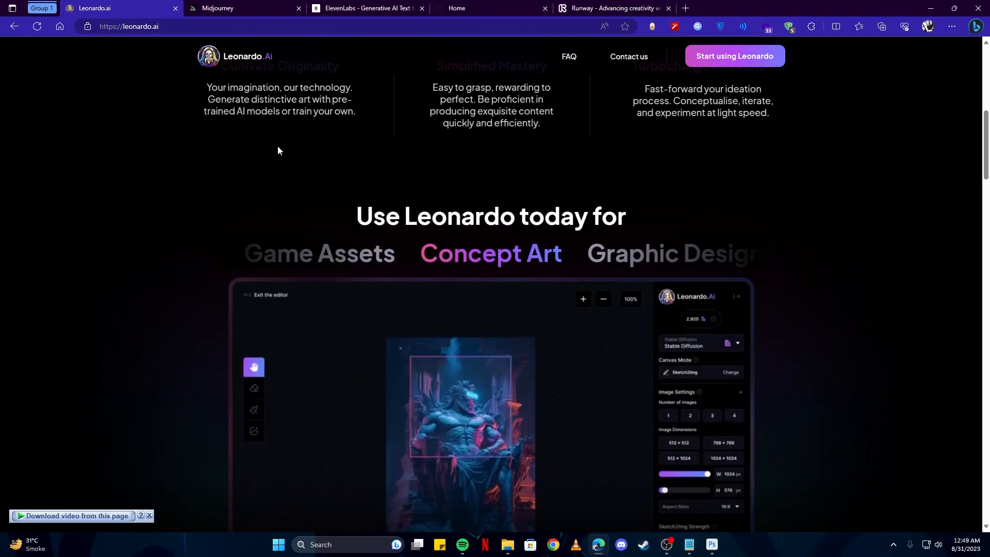
click(219, 8)
click(96, 8)
scroll(317, 183, up, 8)
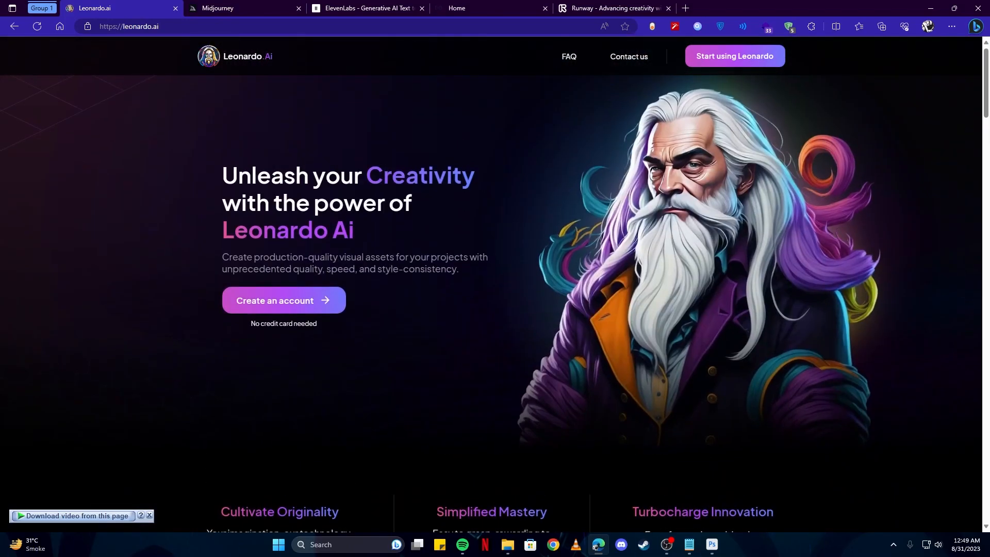
scroll(495, 258, down, 1)
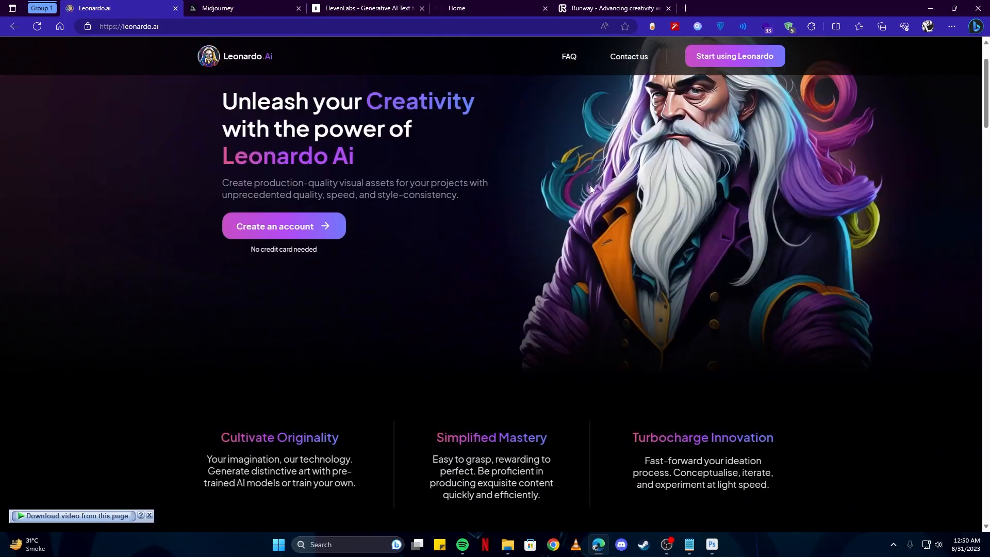
scroll(591, 184, down, 10)
scroll(494, 197, up, 6)
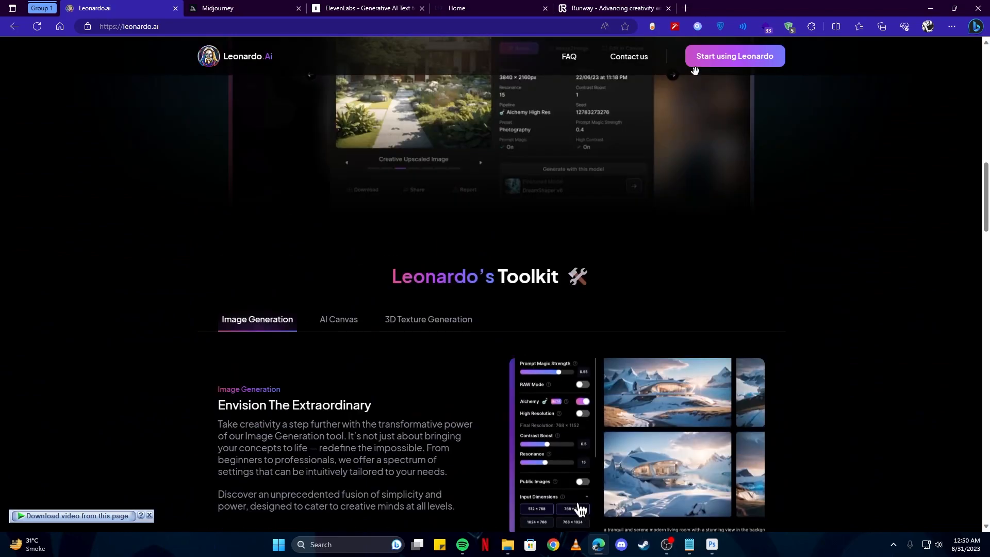
- Enter Leonardo.Ai's image generator as a whitelisted user and clear the existing image prompt
click(704, 68)
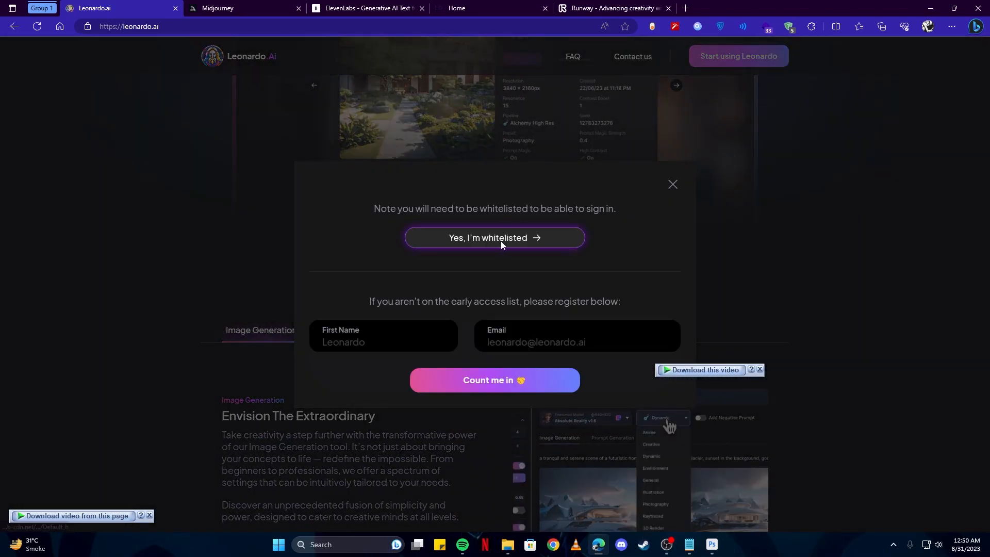
click(501, 243)
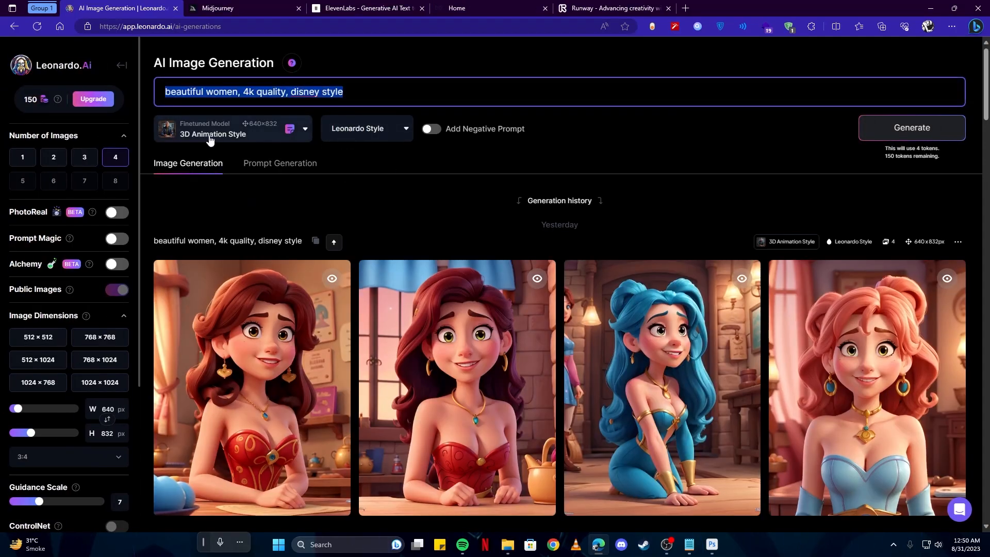
key(BackSpace)
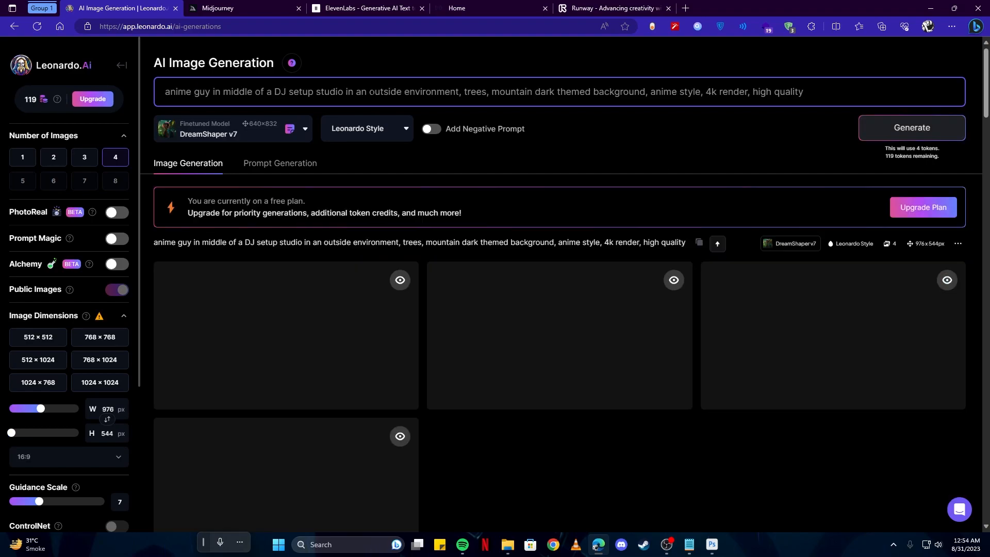
- Review the newly generated anime DJ images and download the third one, with the lit table among the pine trees
scroll(519, 307, down, 4)
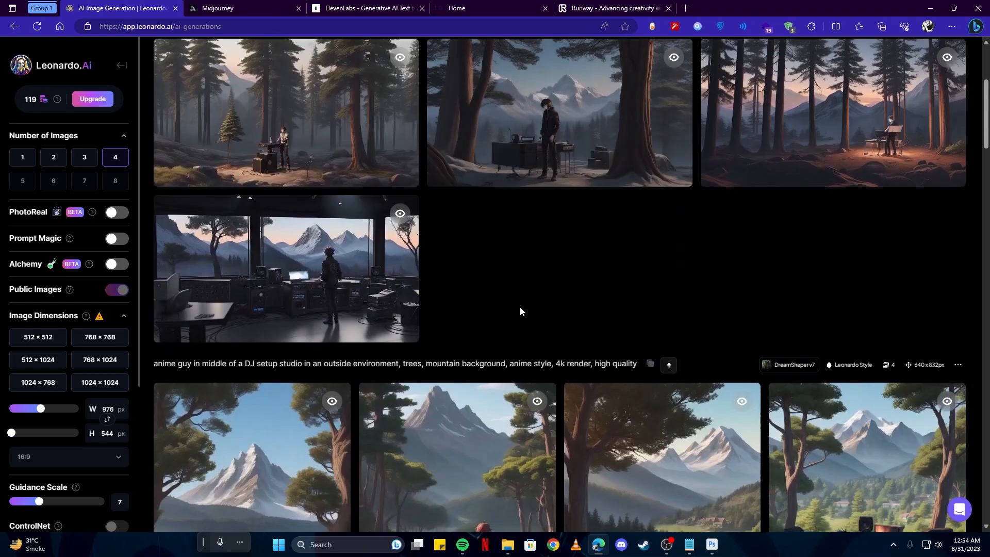
scroll(520, 307, up, 3)
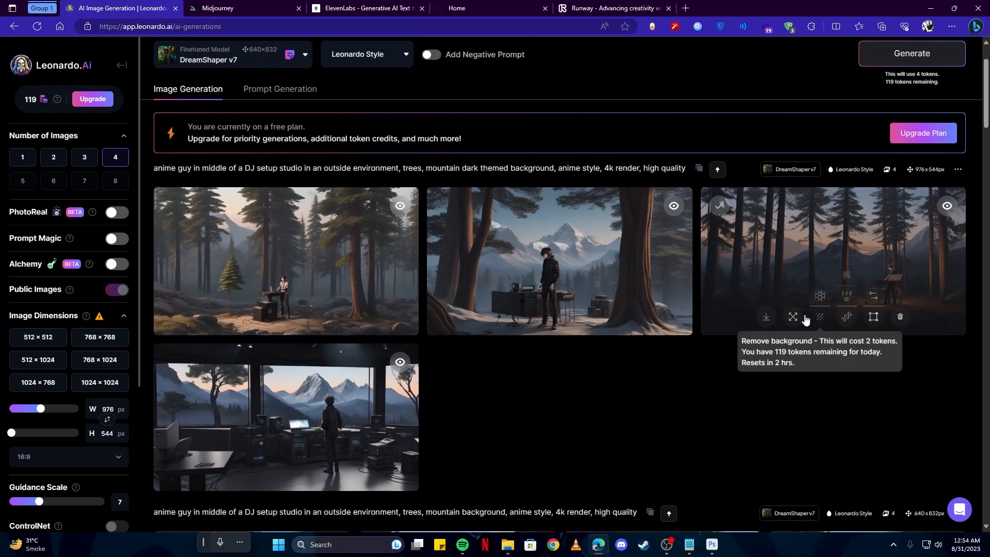
click(767, 318)
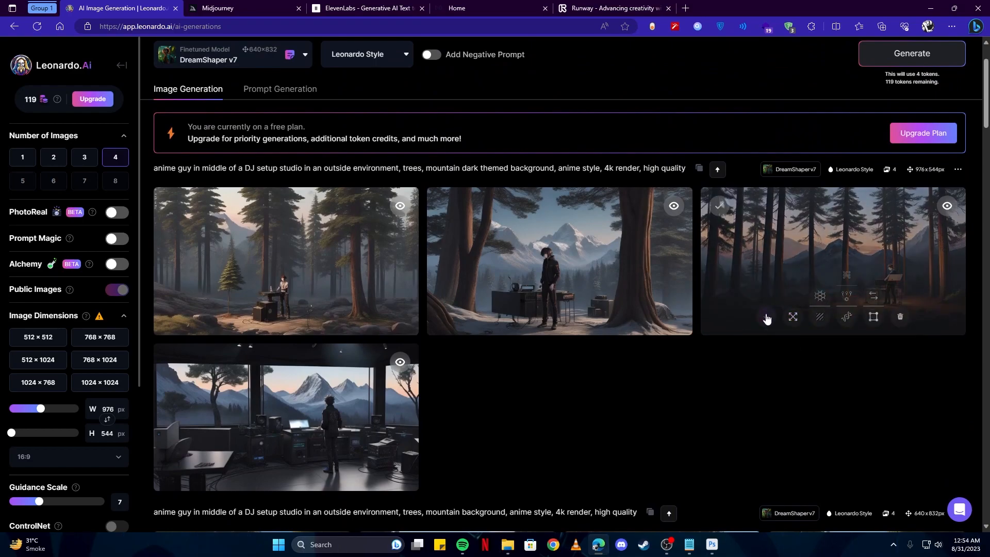
- Switch to Photoshop and bring in 1.jpg from the "31 - how to animate midjourney images" folder
click(712, 544)
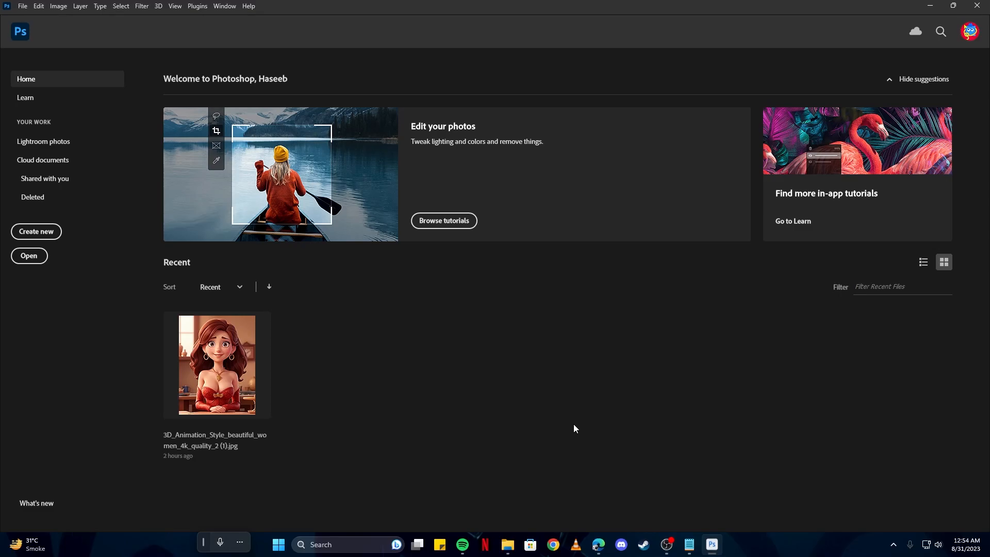
click(506, 484)
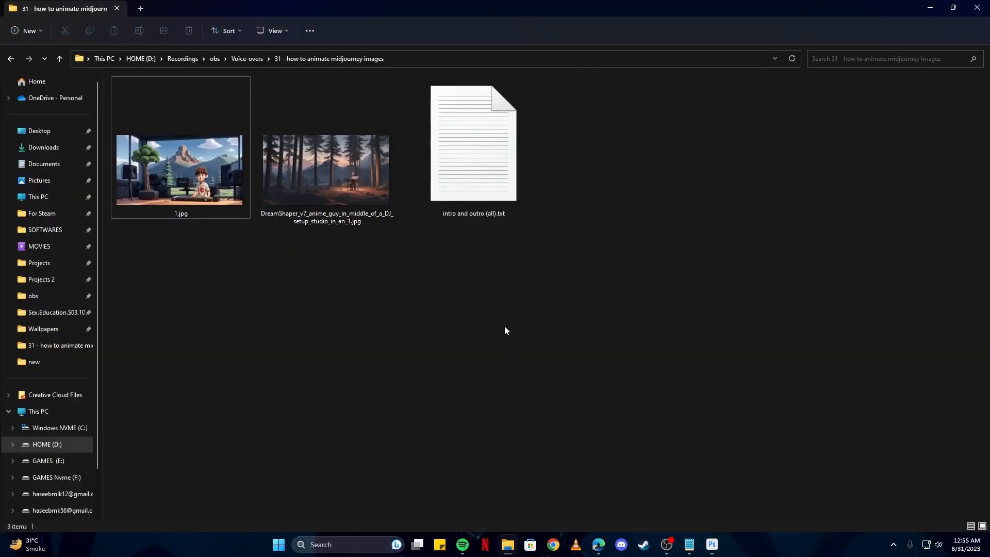
click(207, 196)
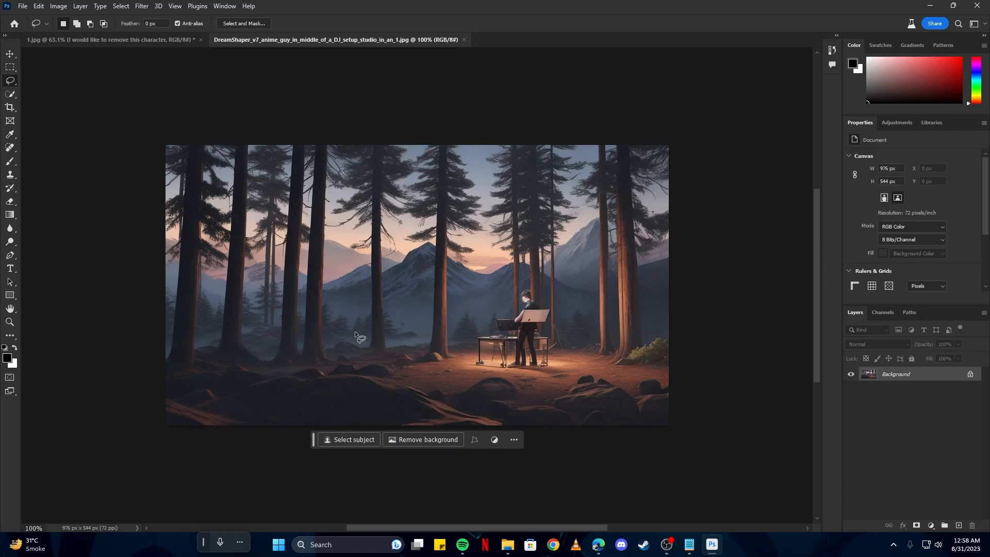
- Select the whole forest image with the Rectangular Marquee tool
click(8, 60)
click(10, 67)
drag(148, 133, 711, 462)
right_click(712, 462)
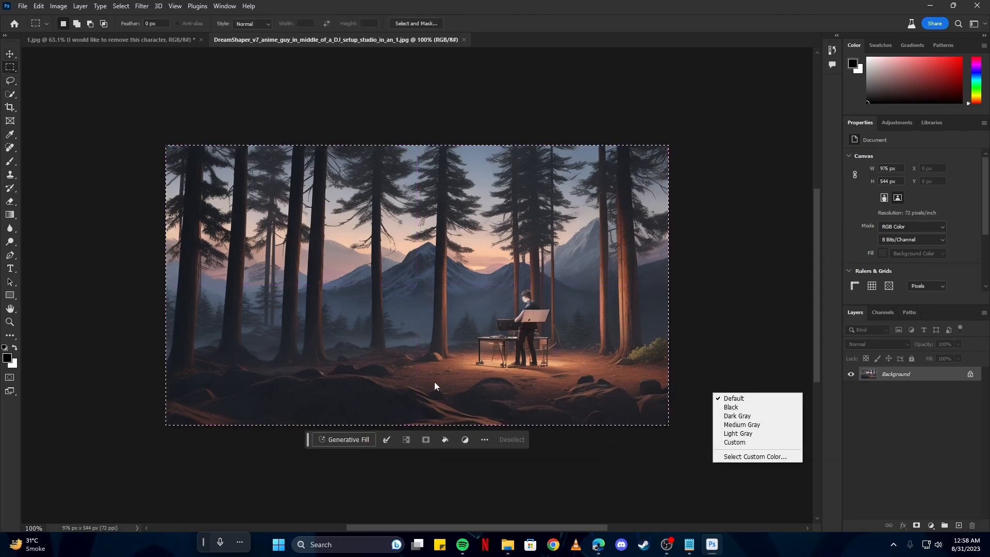
- Generate a fog layer over the selection using Generative Fill with the prompt "add some fog in this background"
click(349, 441)
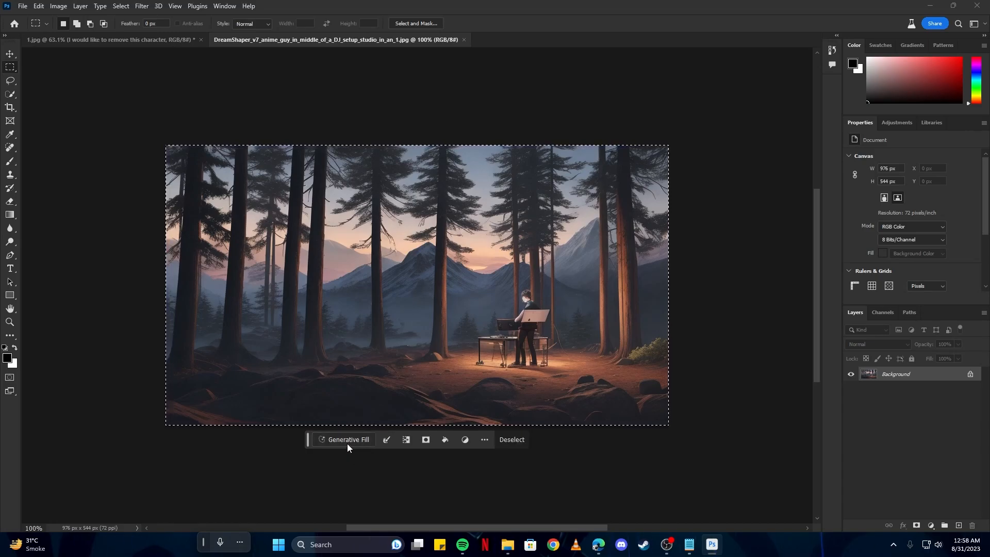
click(346, 443)
text(Add)
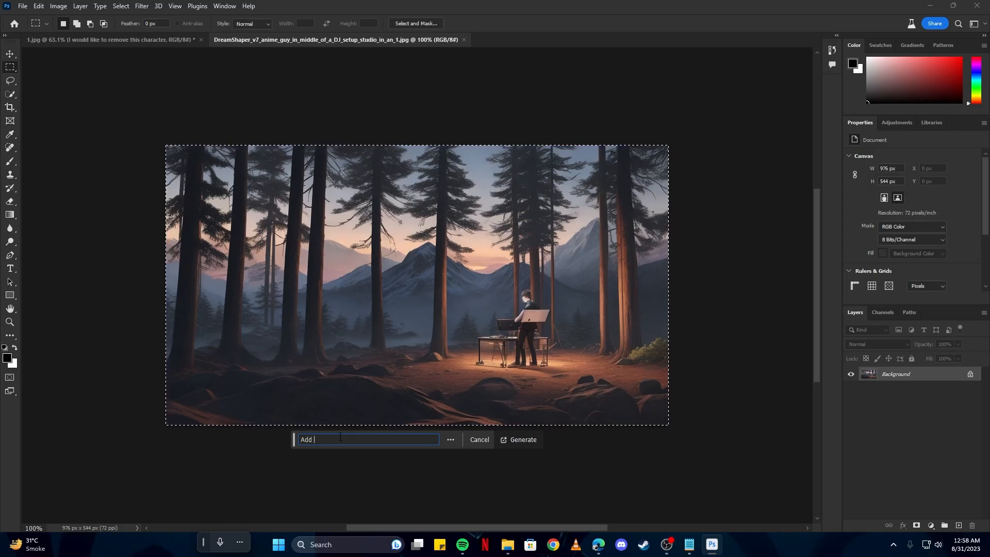
text( some fog in this background)
click(524, 440)
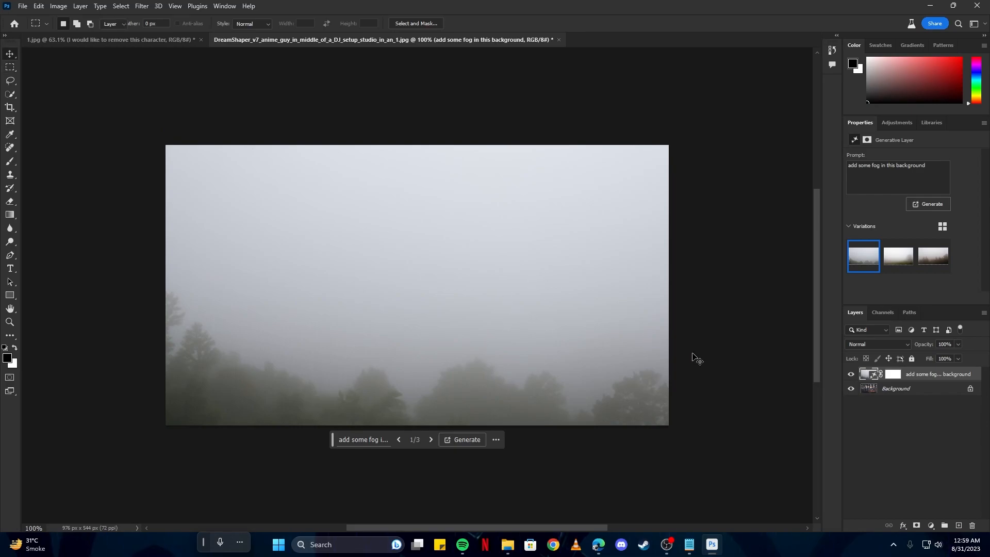
- Lower the fog layer's opacity to 72% and compare the image with the layer hidden and shown
key(v)
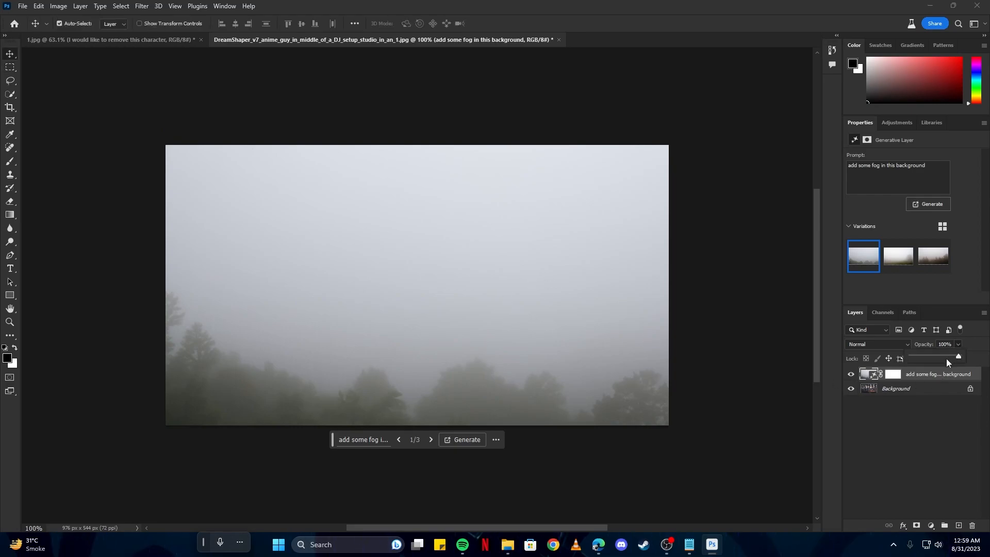
drag(943, 358, 916, 358)
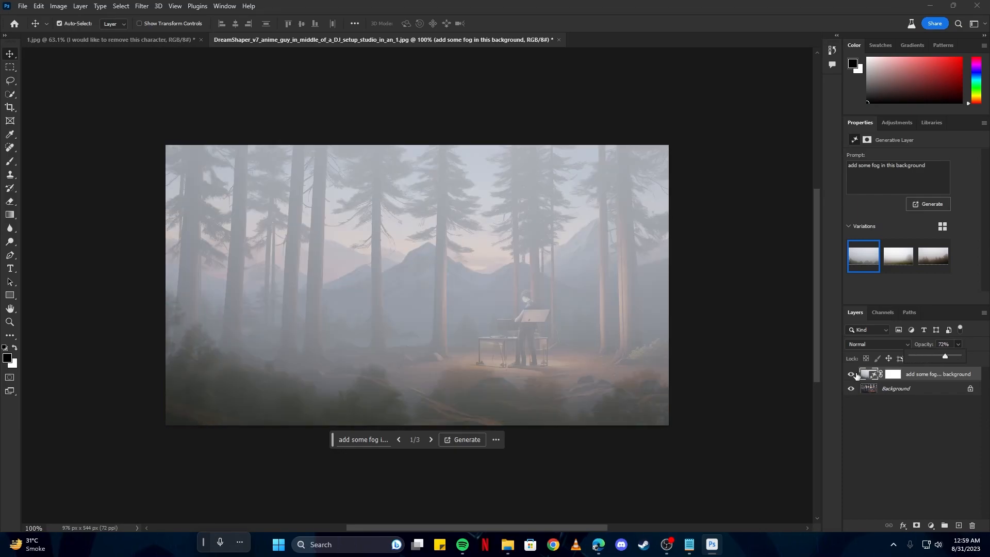
click(851, 375)
click(852, 374)
- Lasso the bushy trees along the fog layer's lower edge, feather by 5 pixels, and Generative Fill with "remove the trees in this image"
click(10, 81)
right_click(304, 252)
click(345, 271)
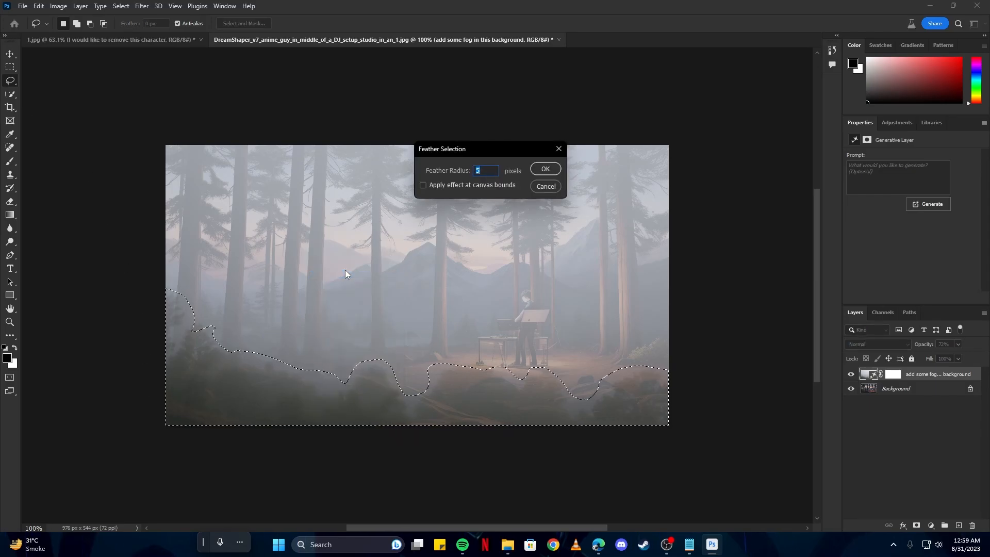
key(Return)
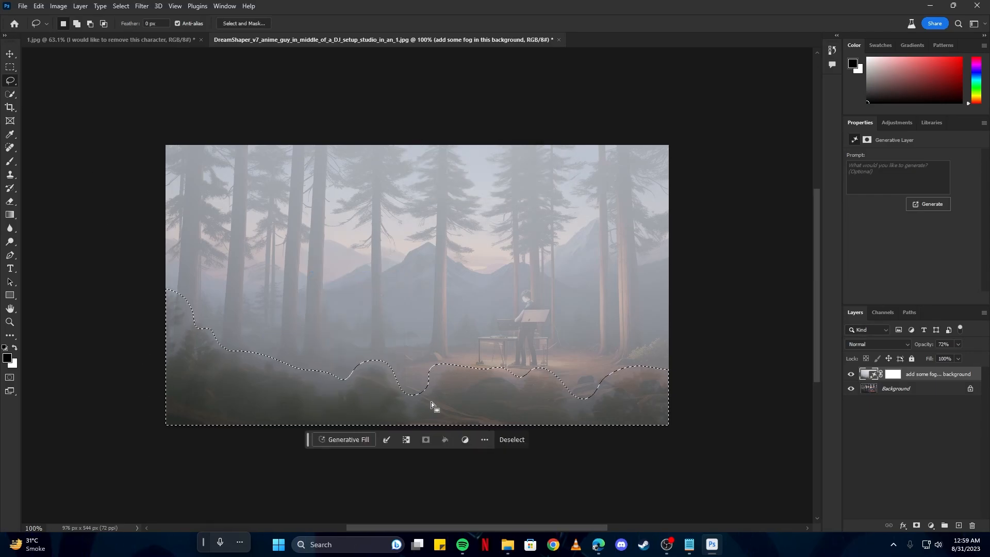
click(351, 438)
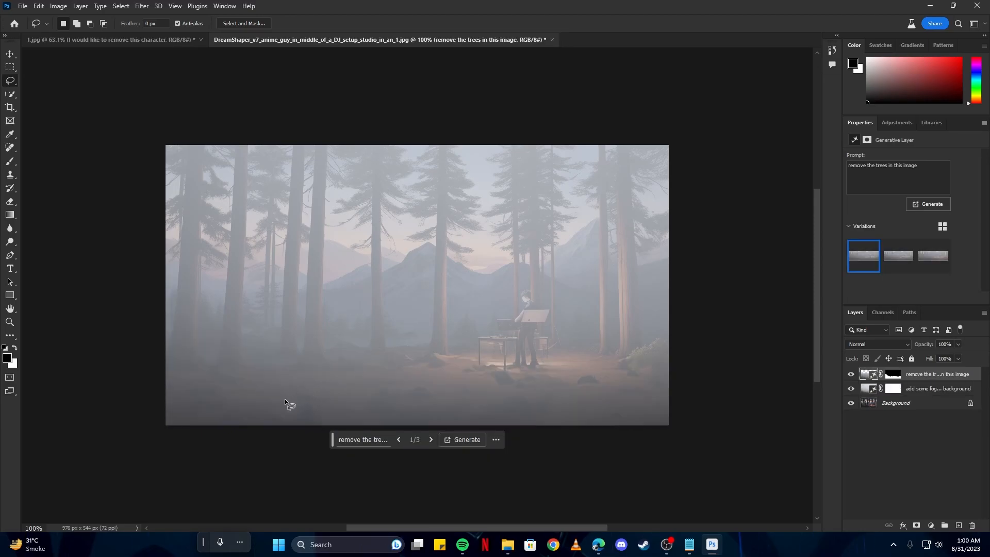
- Compare the image with and without the tree-removal layer, and group it together with the fog layer
click(850, 375)
click(850, 375)
click(851, 376)
click(850, 376)
click(933, 415)
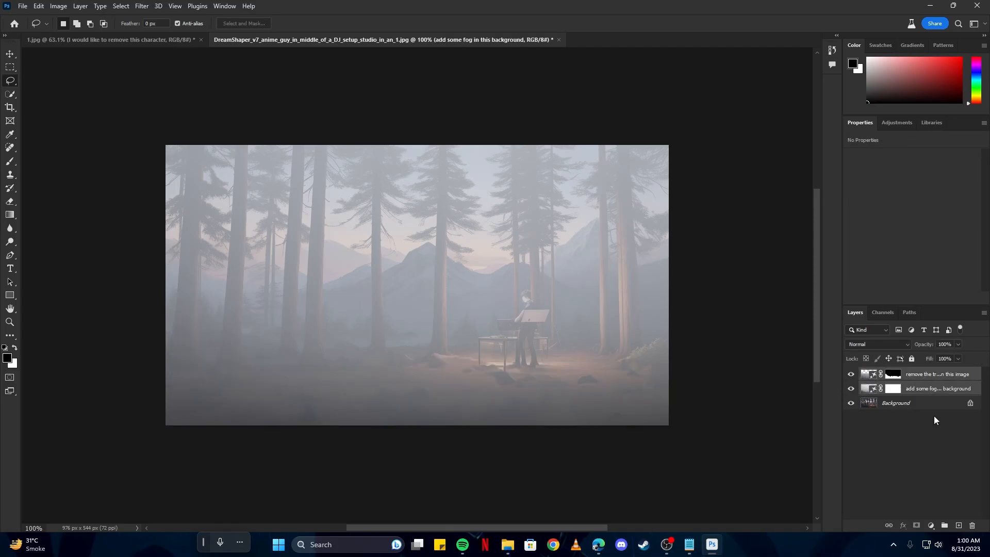
click(944, 525)
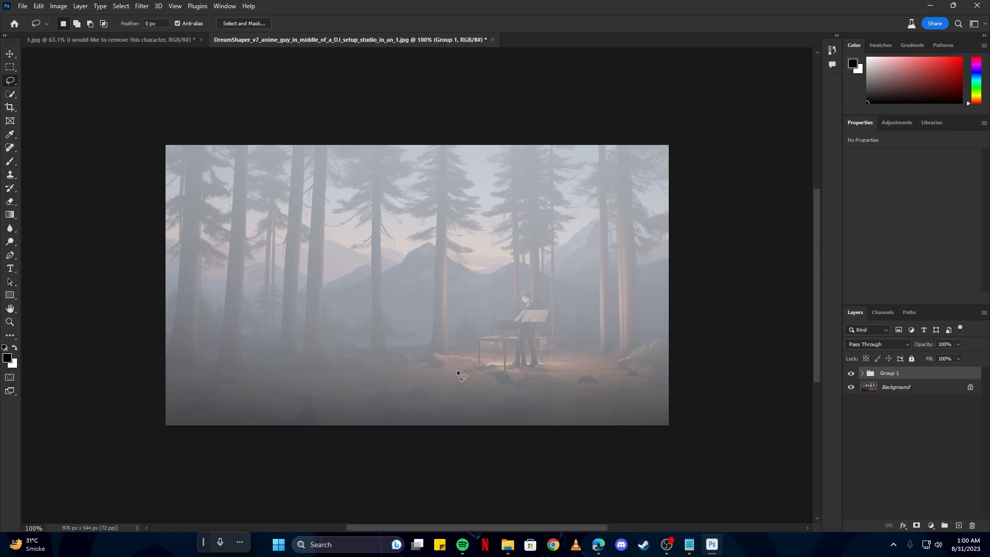
- Add a Levels adjustment layer above the group and darken the image by setting the white output level to 166
click(883, 313)
click(855, 313)
click(897, 122)
drag(939, 261, 937, 262)
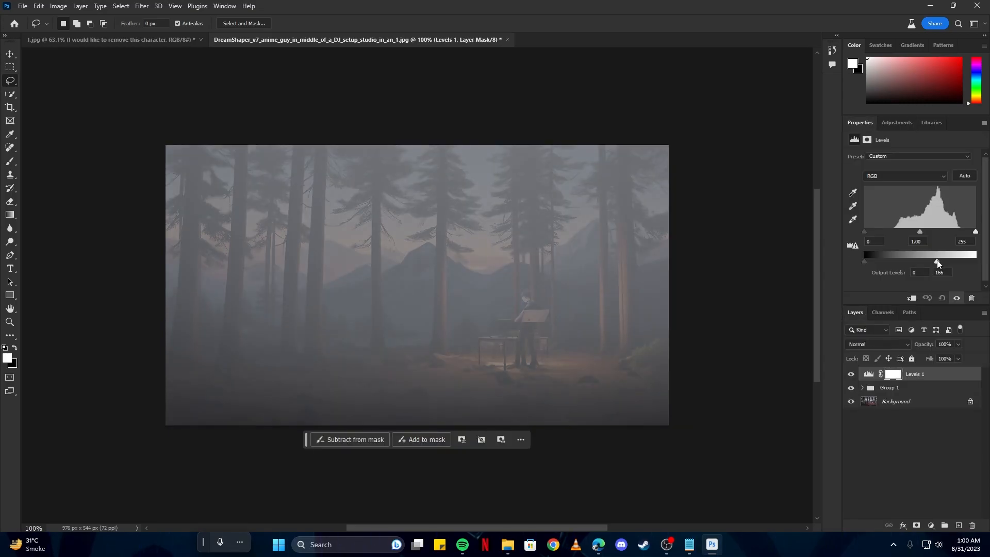
- Lower the opacity of the fog layer group beneath the Levels adjustment
click(907, 387)
click(957, 359)
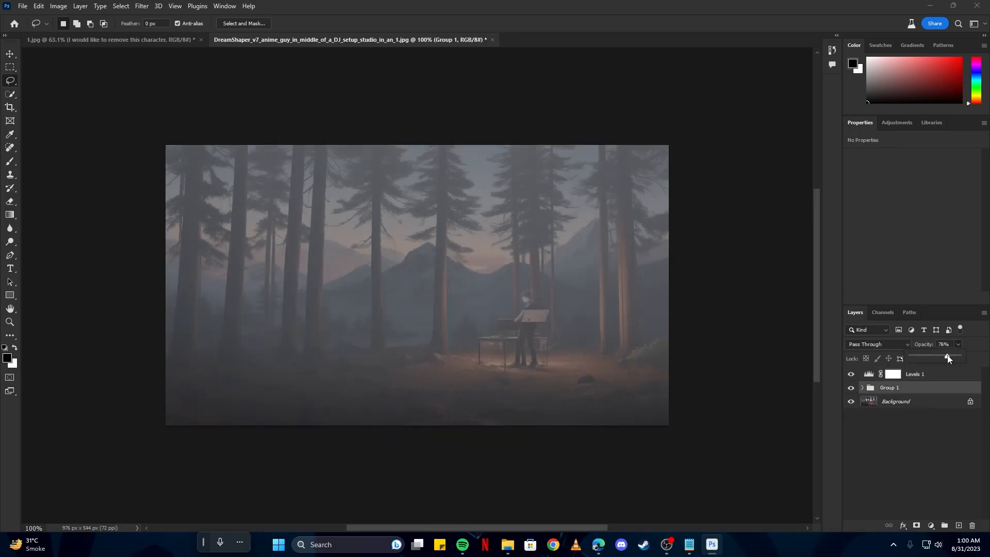
drag(936, 357, 923, 359)
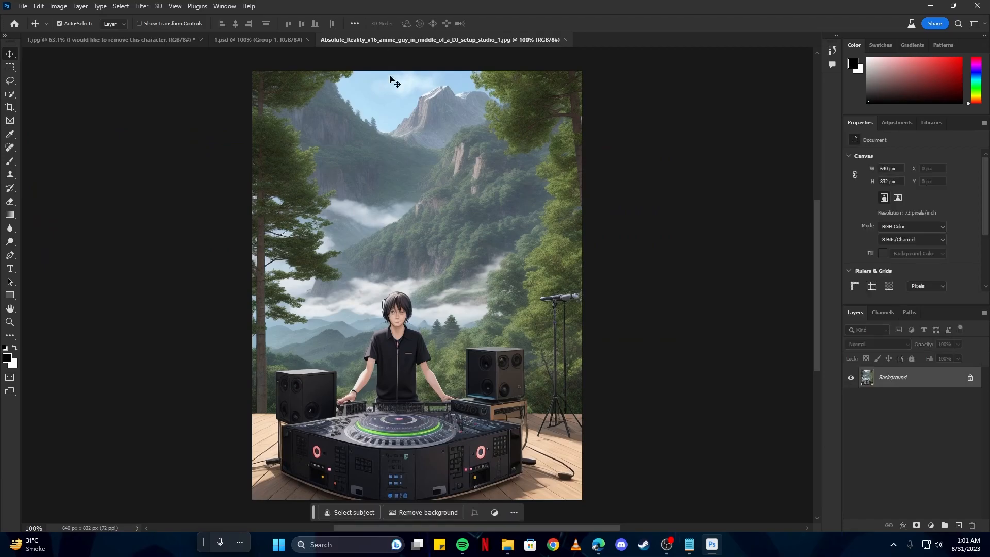
- Unlock the background layer of the mountain DJ image and select the DJ, both speakers and the DJ deck with Quick Selection
click(970, 379)
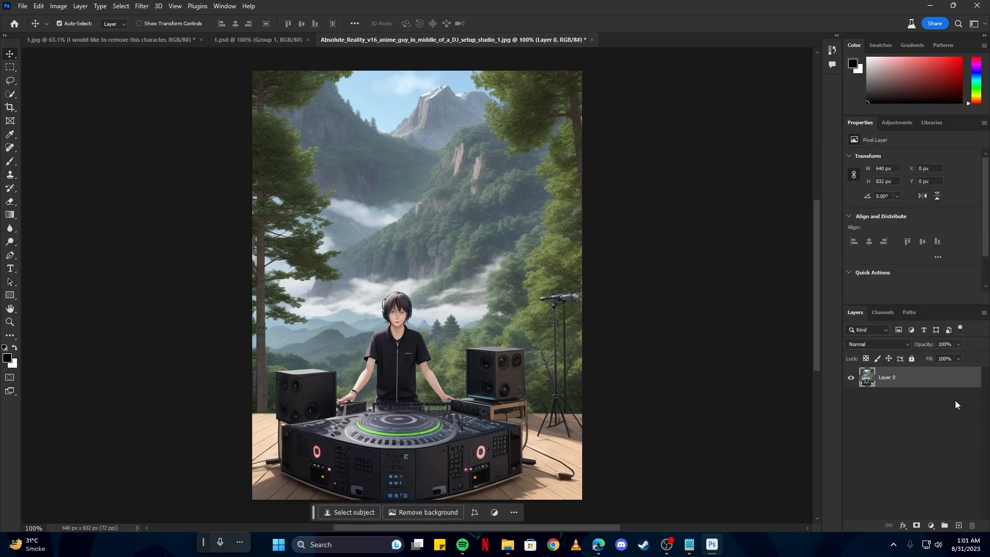
scroll(371, 469, down, 2)
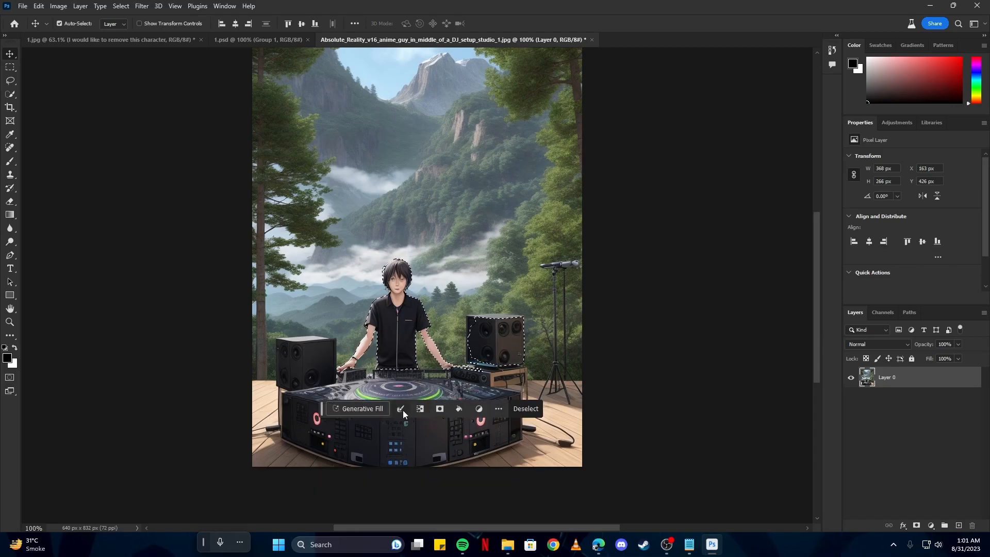
key(w)
click(316, 372)
click(344, 387)
click(390, 400)
click(288, 406)
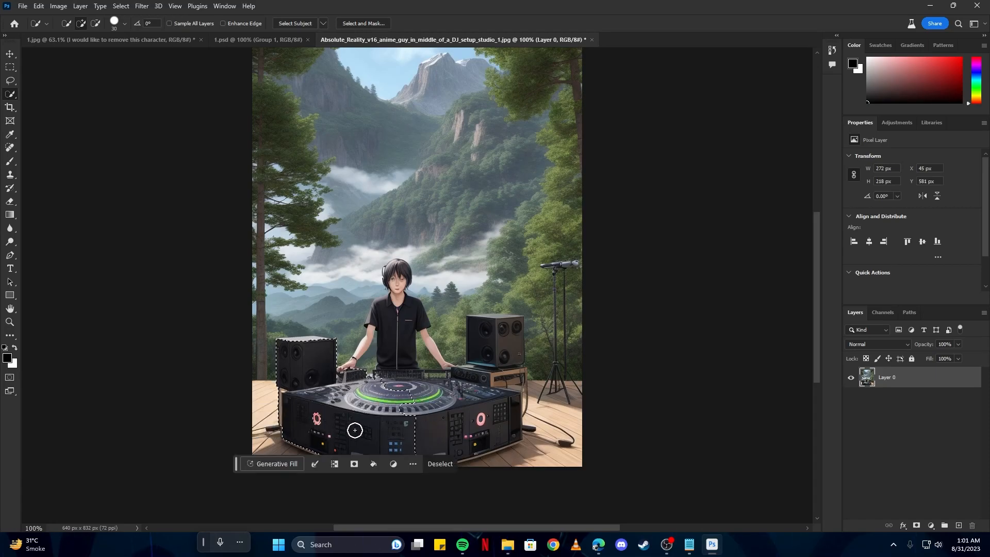
drag(309, 454, 503, 425)
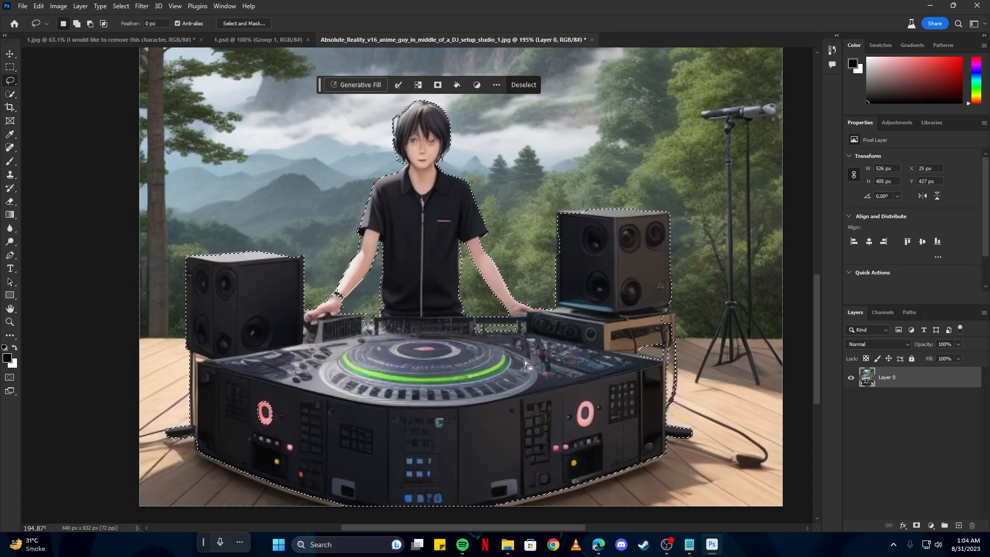
- Feather the selection around the DJ and his equipment by 4 pixels
scroll(524, 360, down, 5)
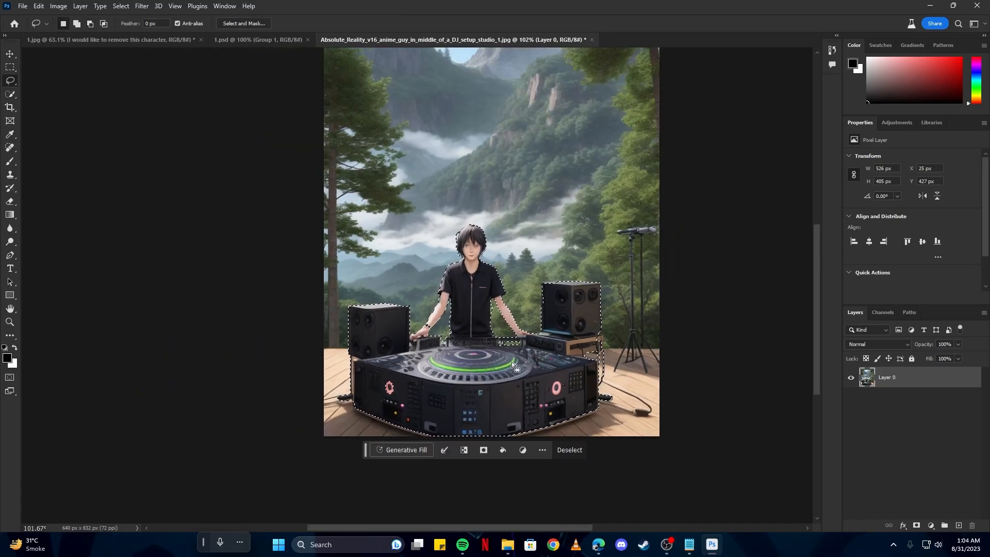
right_click(471, 313)
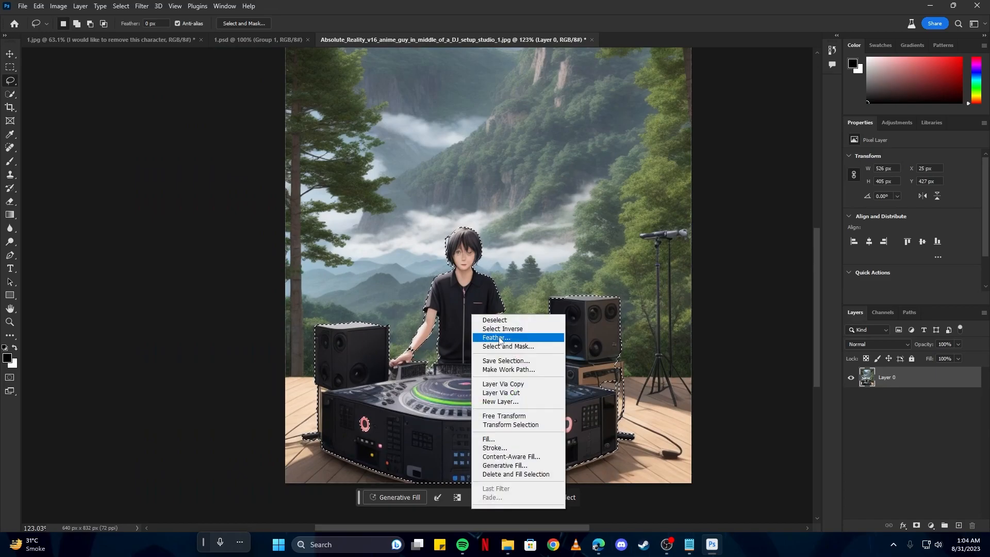
click(494, 337)
text(4)
key(Return)
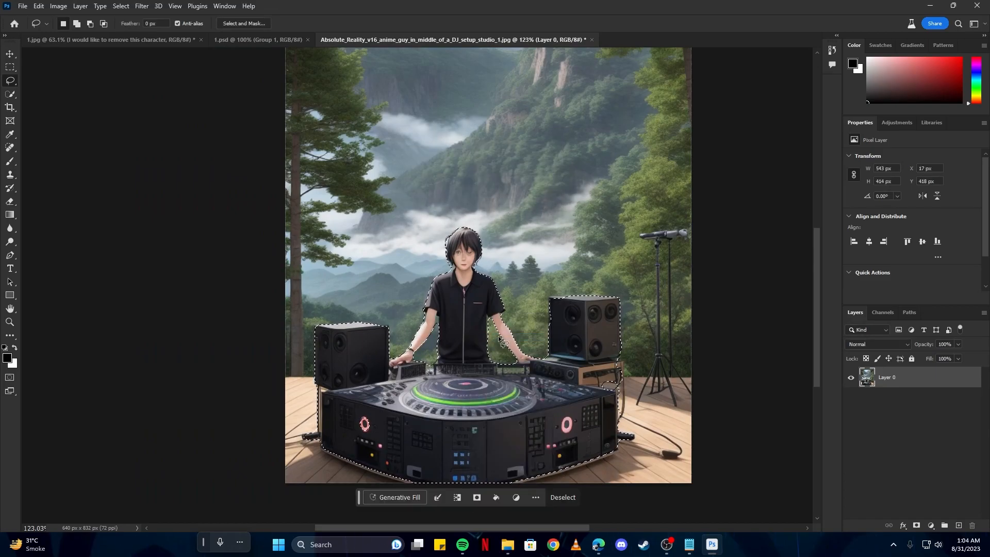
- Copy the selected DJ and equipment to a new layer and hide the original image layer
key(ctrl+j)
click(851, 398)
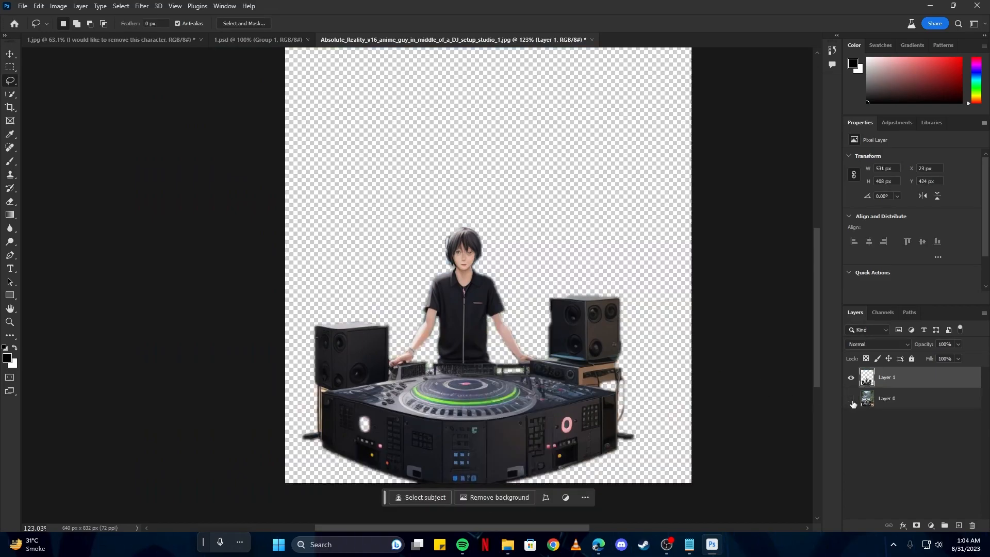
- Paste the cut-out DJ and equipment into 1.psd directly above the Background layer
key(v)
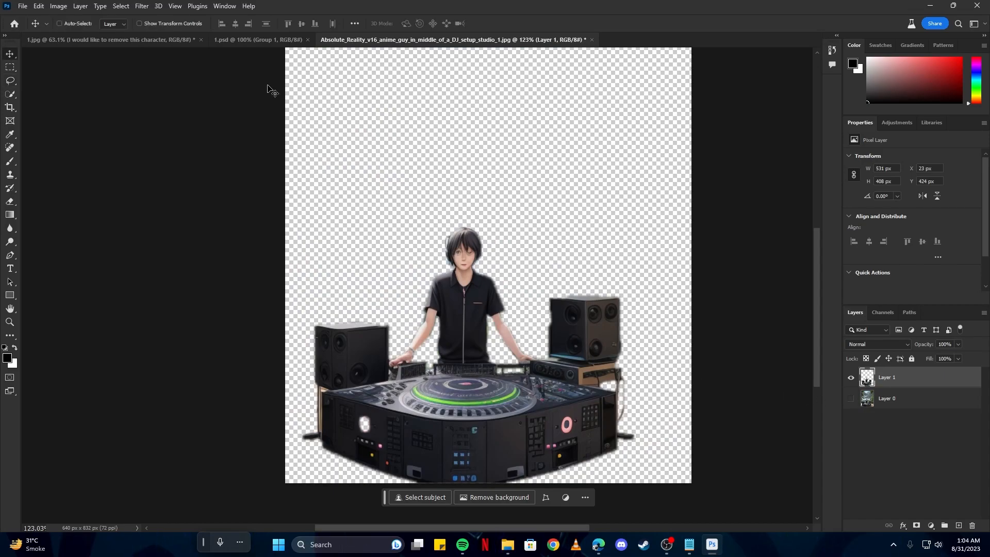
click(242, 40)
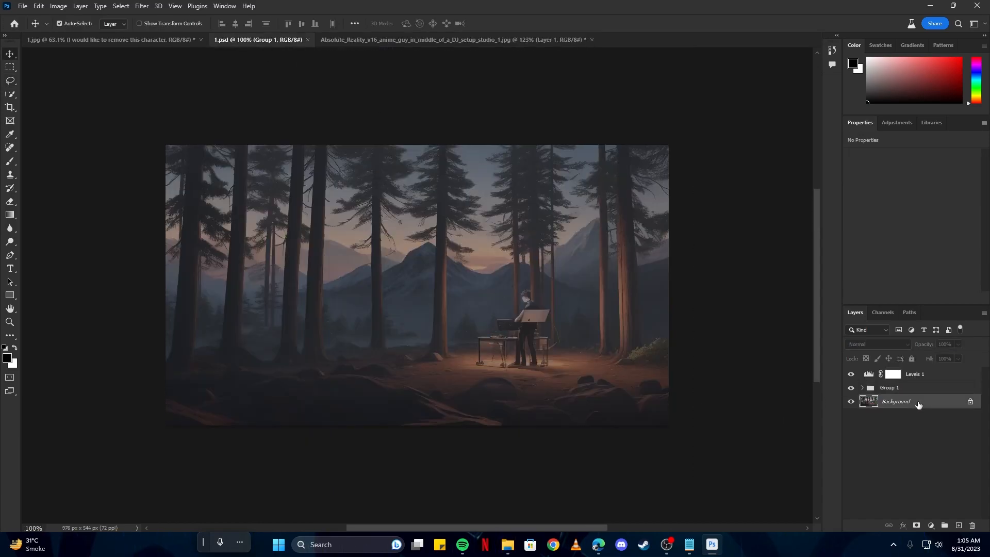
click(918, 405)
key(ctrl+v)
- Scale the pasted DJ and equipment to about 83% and place them centred at the lower edge of the forest scene
key(ctrl+t)
drag(460, 347, 461, 387)
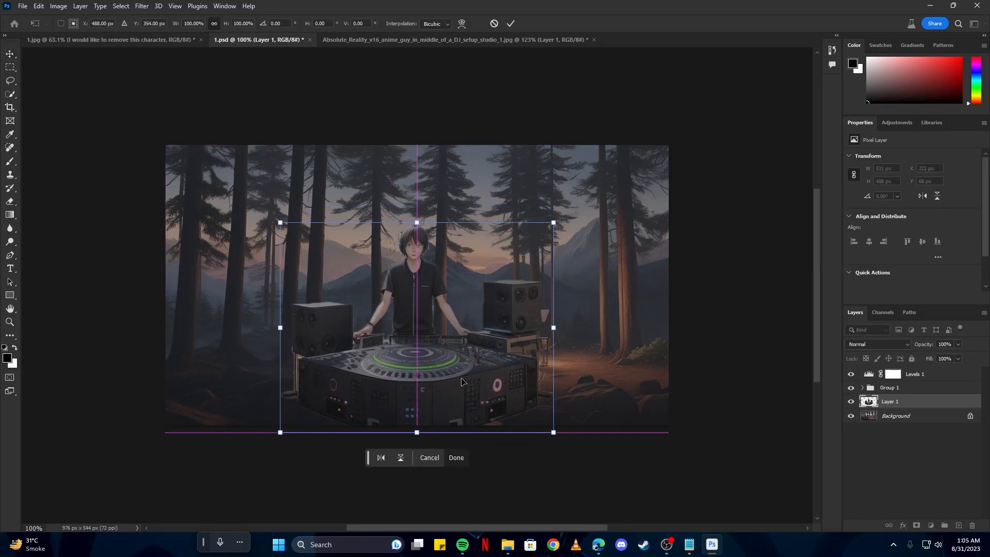
drag(417, 223, 417, 250)
drag(420, 339, 426, 341)
drag(422, 252, 422, 257)
drag(428, 320, 423, 321)
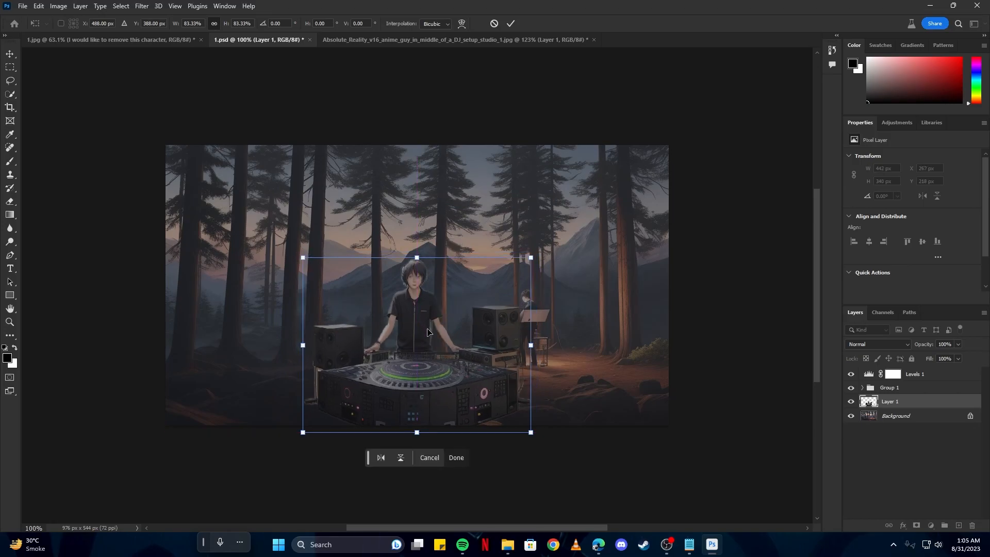
key(Return)
- Erase the leftover fringe beside the left speaker's stand and around the DJ's head on the pasted layer
scroll(338, 398, up, 5)
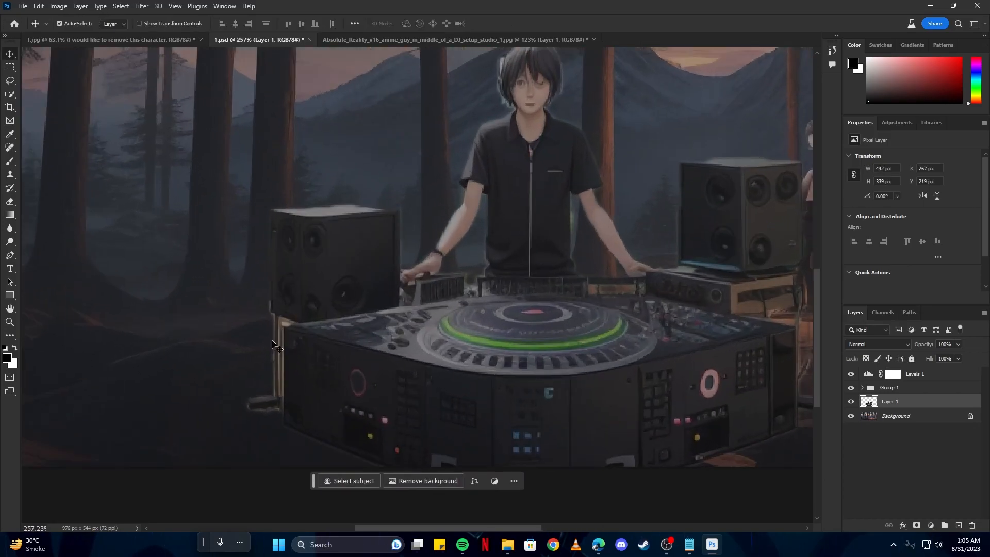
key(e)
drag(265, 303, 270, 370)
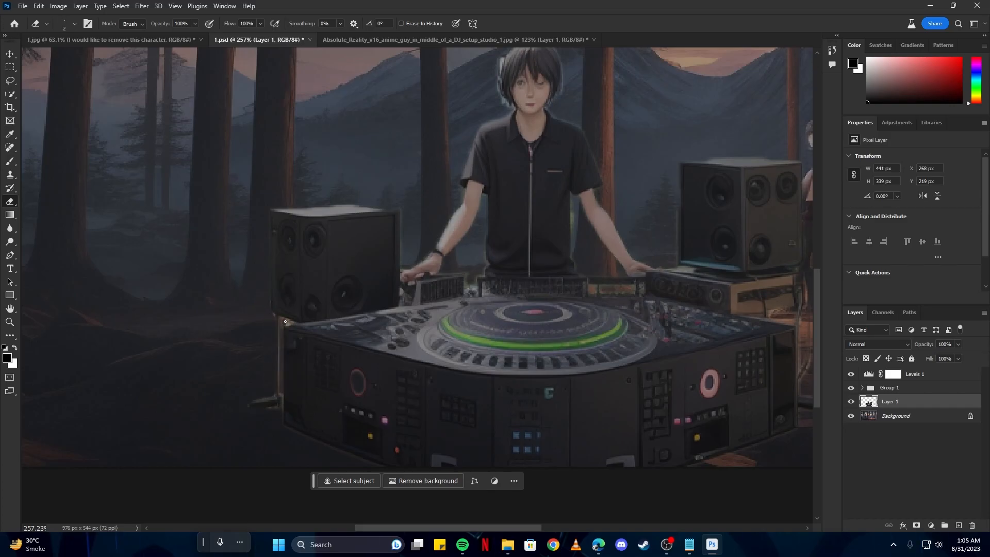
scroll(286, 323, down, 5)
scroll(383, 249, up, 5)
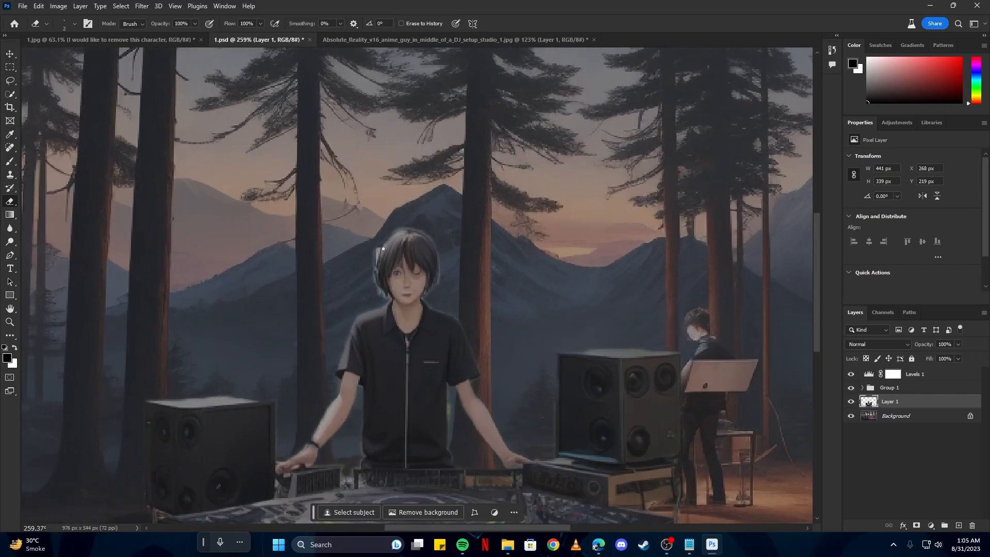
scroll(383, 249, up, 5)
drag(371, 250, 372, 279)
key(ctrl+0)
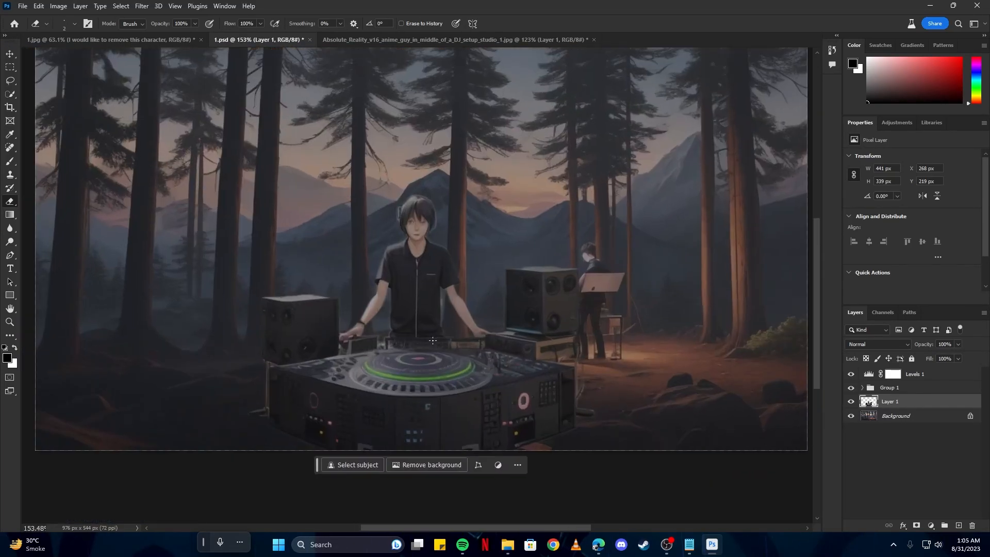
scroll(431, 339, down, 3)
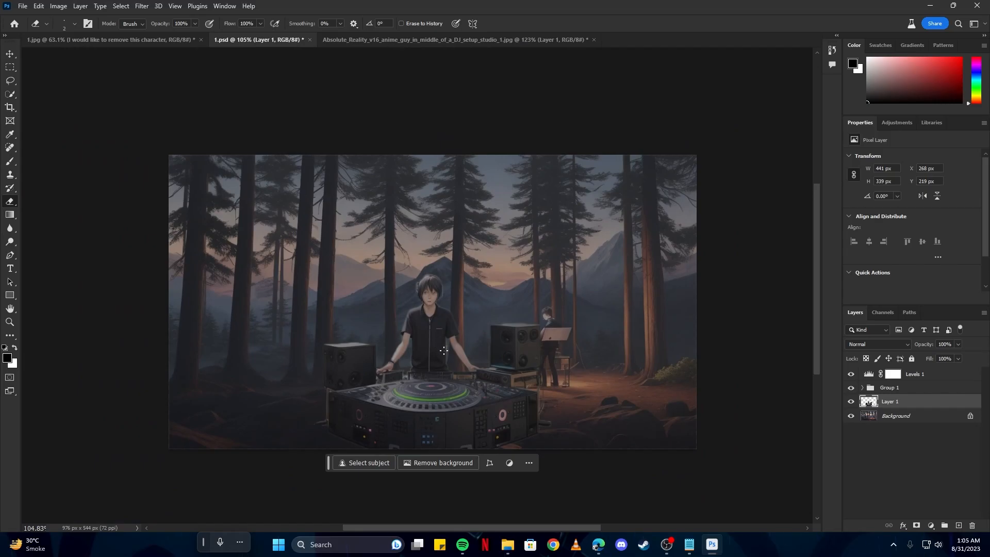
- Hide the DJ cut-out layer, the fog group and the Levels adjustment
click(851, 402)
click(851, 388)
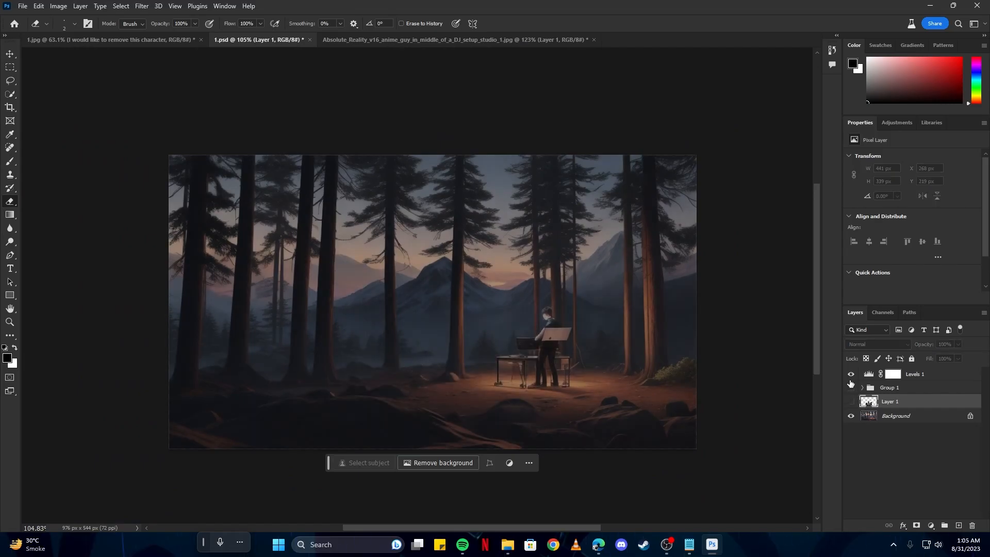
click(851, 374)
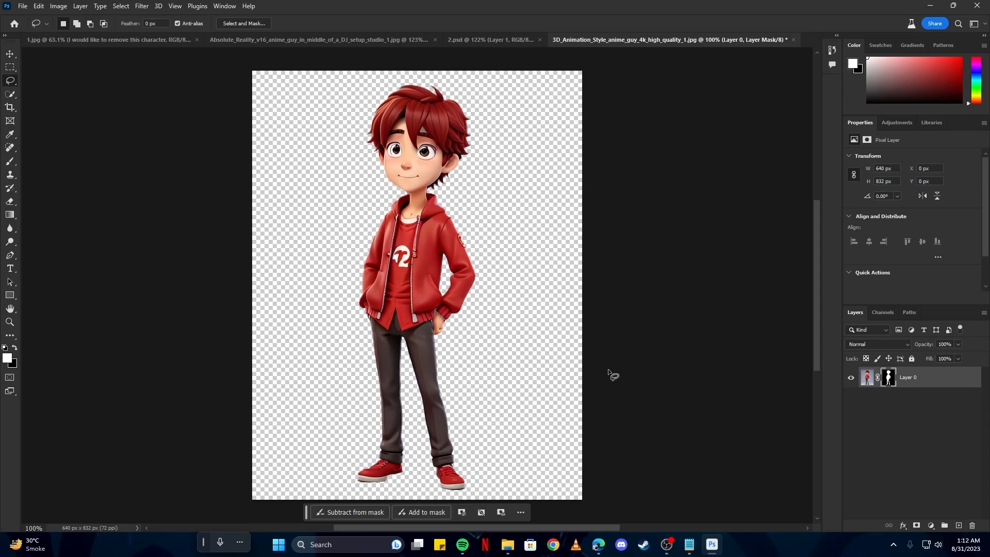
- Bring the masked red-haired character into 2.psd beneath the DJ equipment layer and scale it to about 339 × 440 px behind the deck
key(v)
click(492, 40)
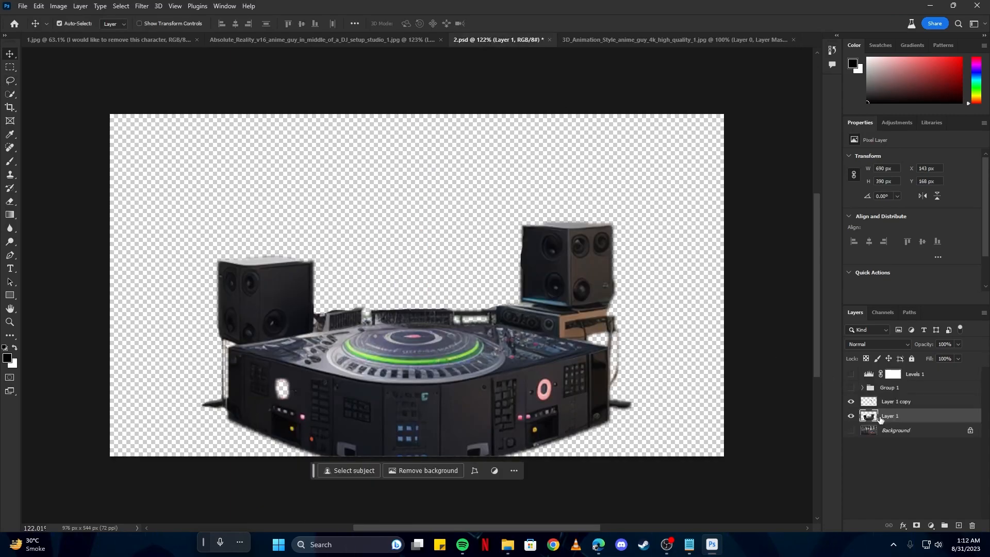
drag(879, 418, 880, 423)
key(ctrl+t)
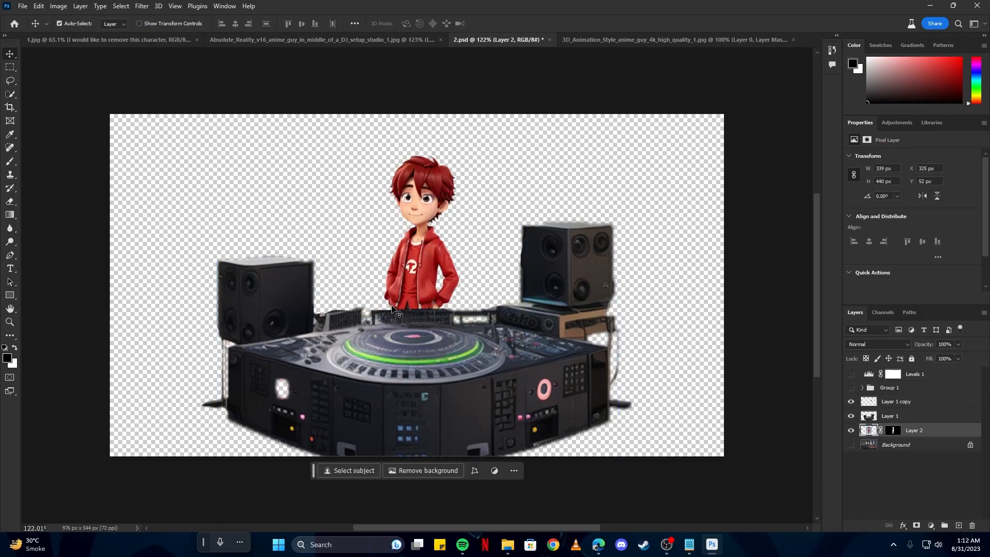
- Export the composite of the red-haired character behind the DJ equipment on a transparent background
key(l)
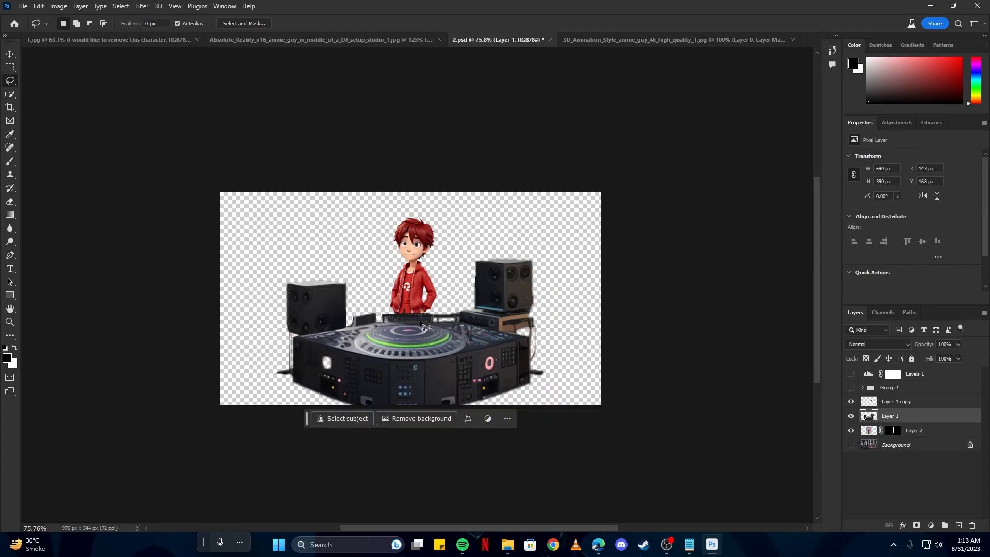
key(ctrl+alt+shift+w)
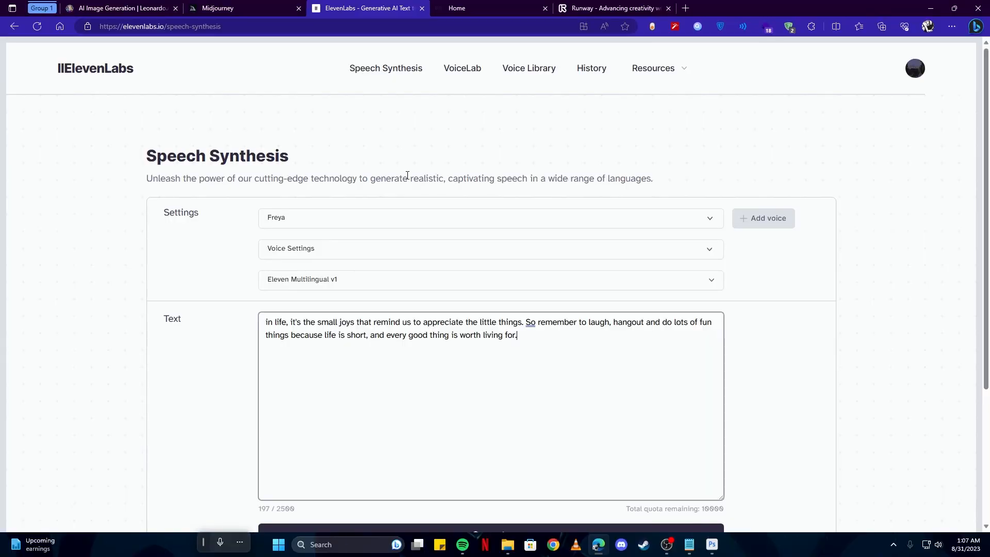
- In ElevenLabs, have Clyde's voice read "Hey there, I am your DJ kid, if you wanna rock n roll hit me up! I'll do you a solid job!"
scroll(399, 175, down, 2)
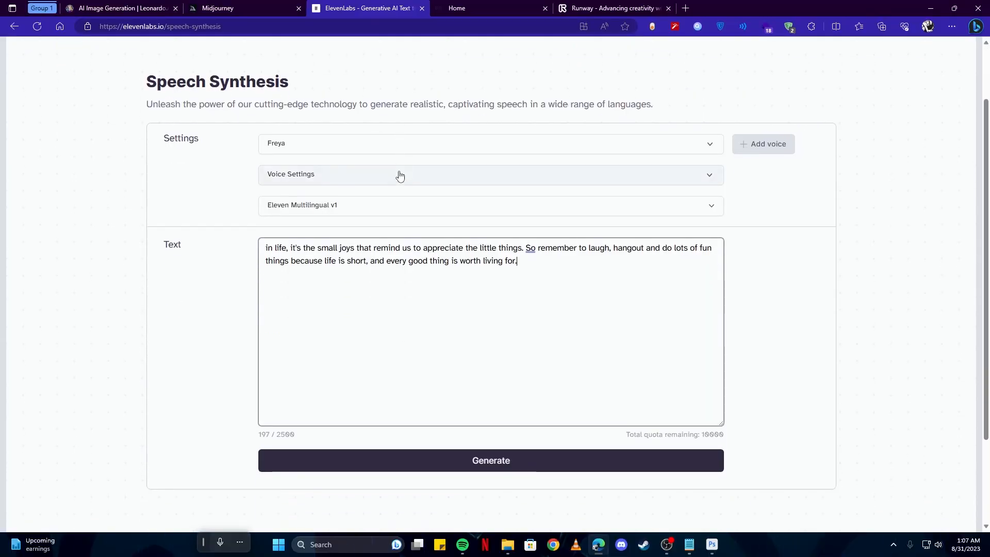
click(555, 152)
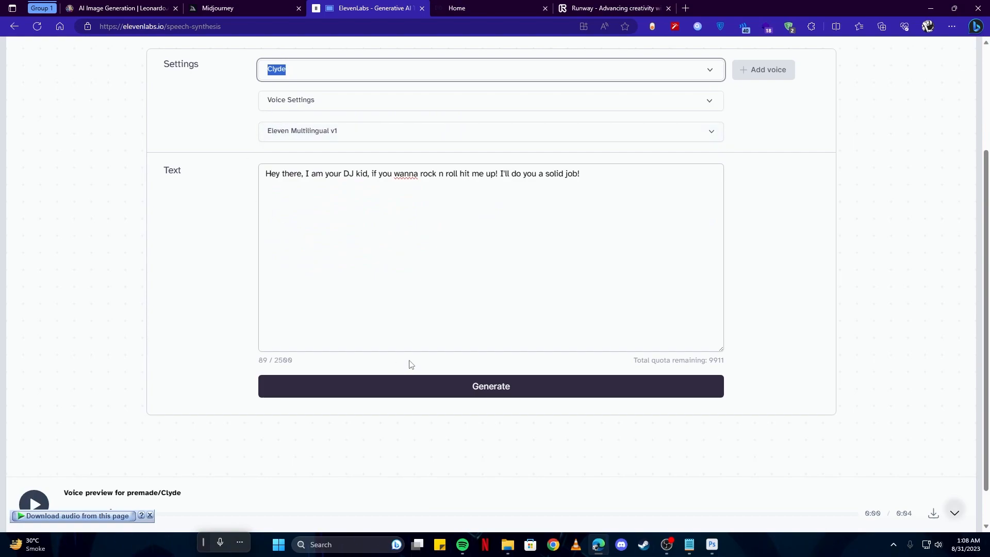
drag(277, 181, 581, 227)
- Generate the speech from the entered text and save it as audio.mp3
click(478, 350)
click(476, 400)
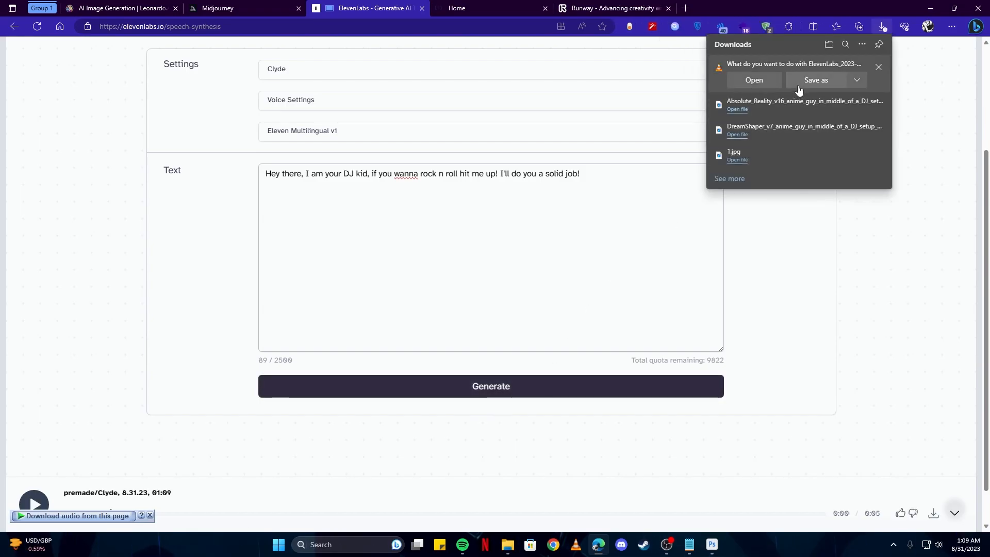
click(799, 85)
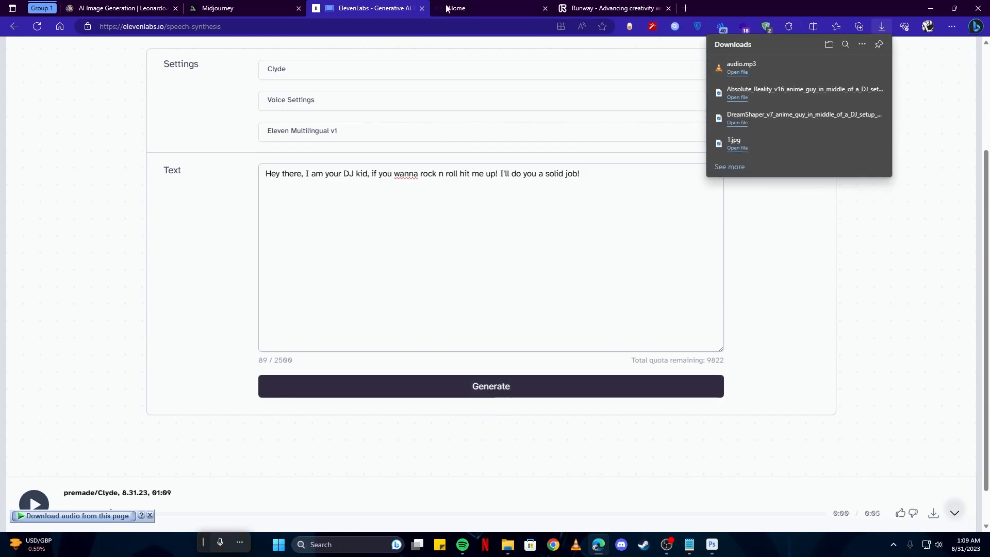
- Switch to D-ID and log in with a Google account
click(447, 8)
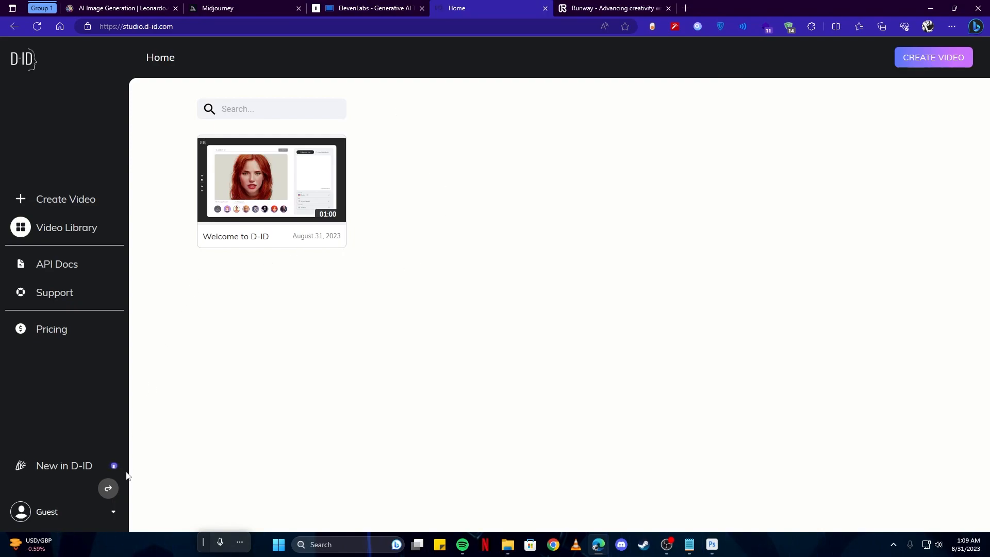
click(55, 206)
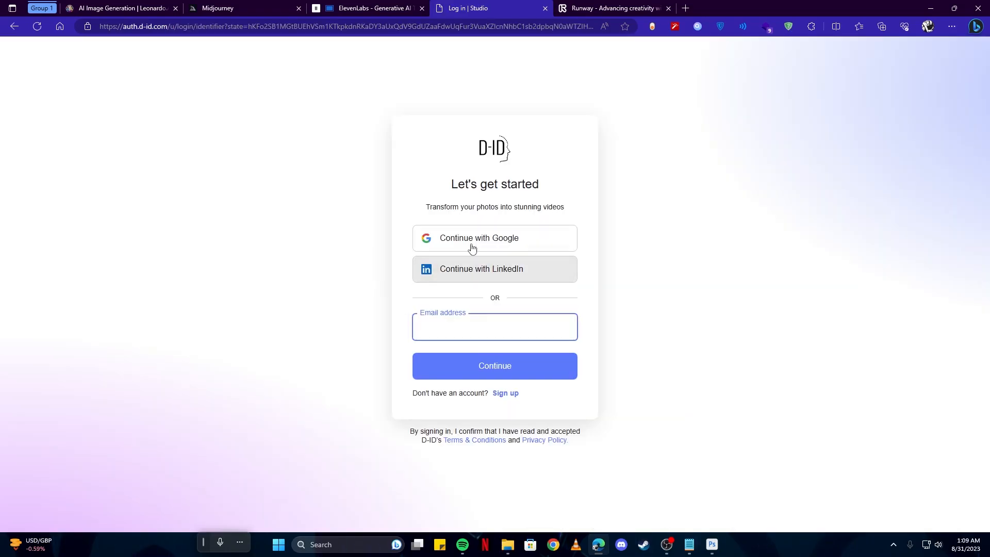
click(470, 246)
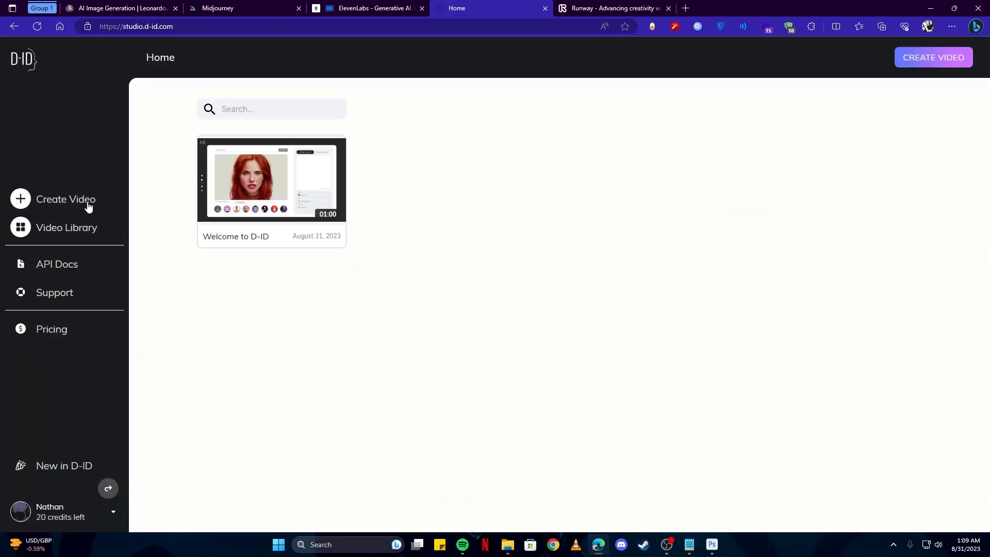
- Create a new video and add 3.1.png as its presenter
click(89, 206)
click(225, 442)
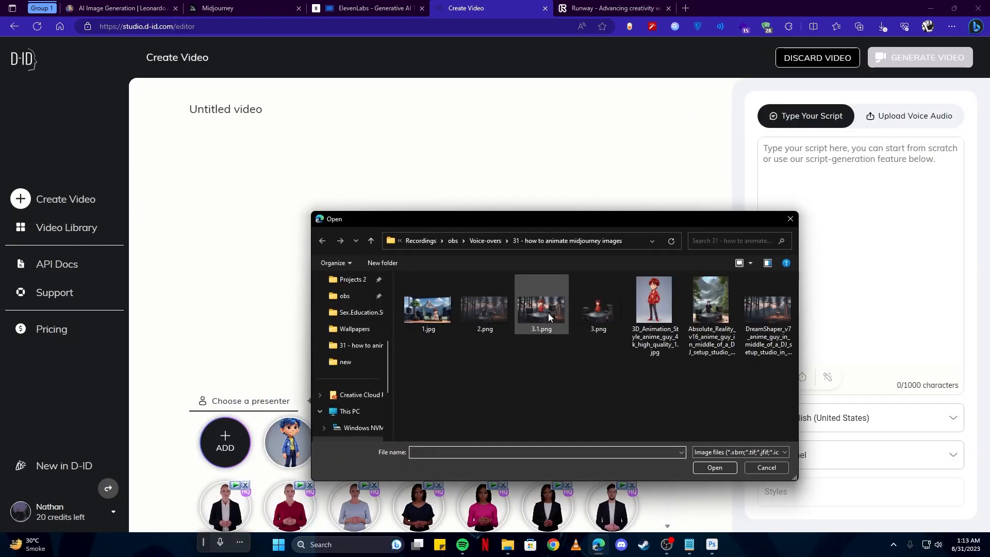
double_click(549, 314)
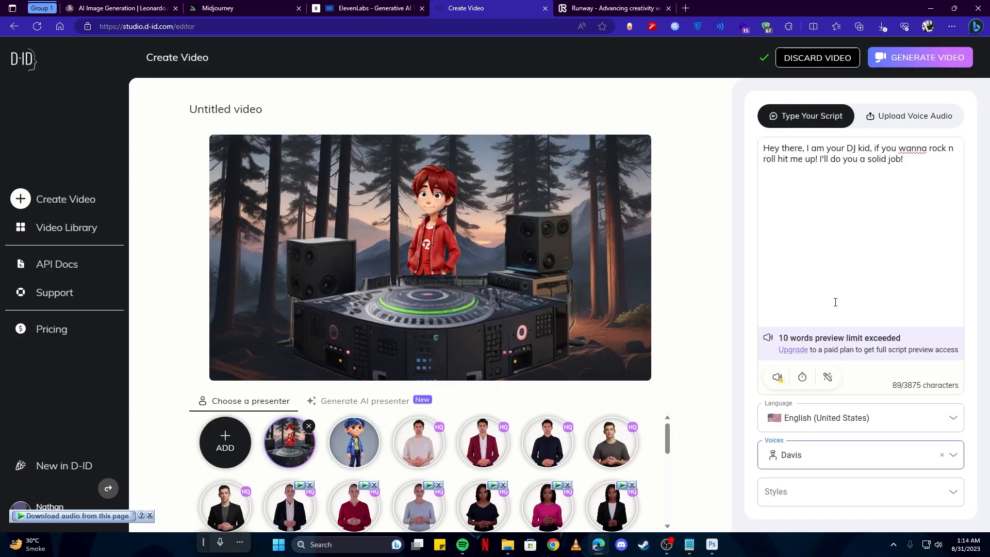
- Generate the talking video from the DJ kid script with the Davis voice in English (United States) and download it
click(904, 61)
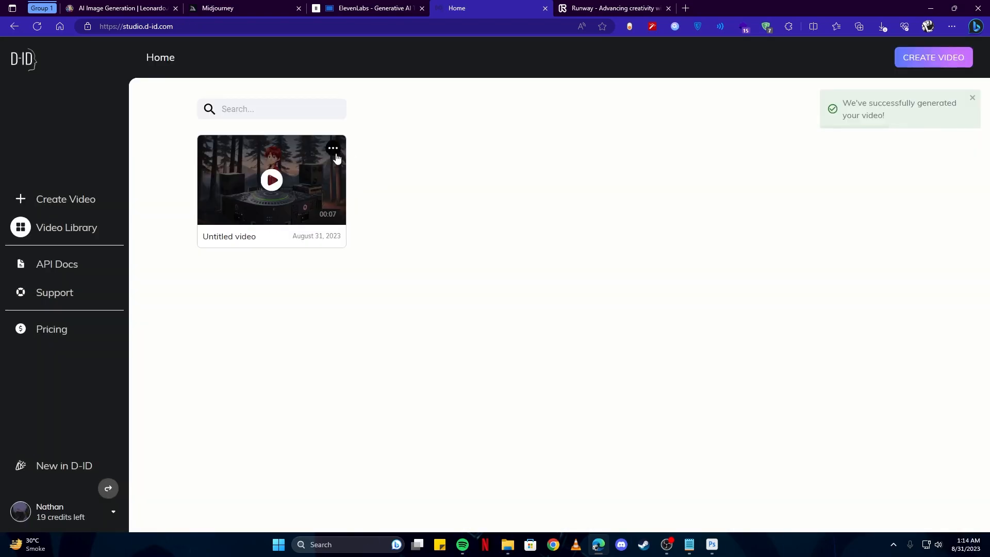
click(333, 148)
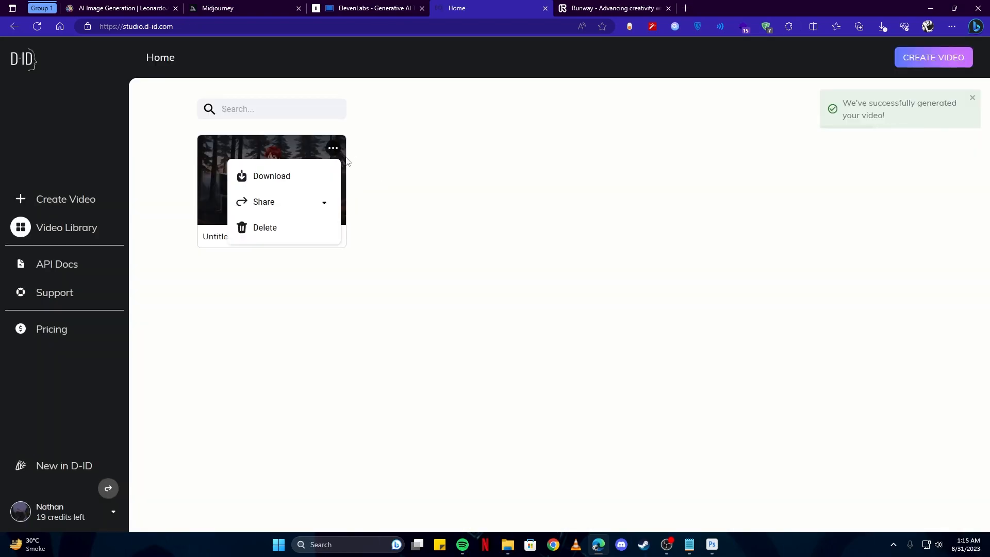
click(274, 176)
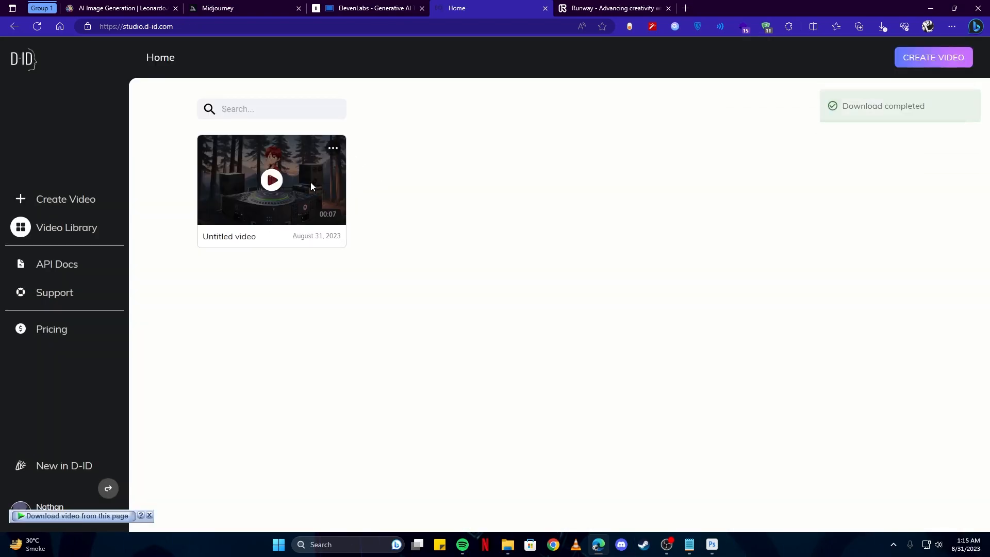
- Switch to Runway and log in to the account
click(588, 8)
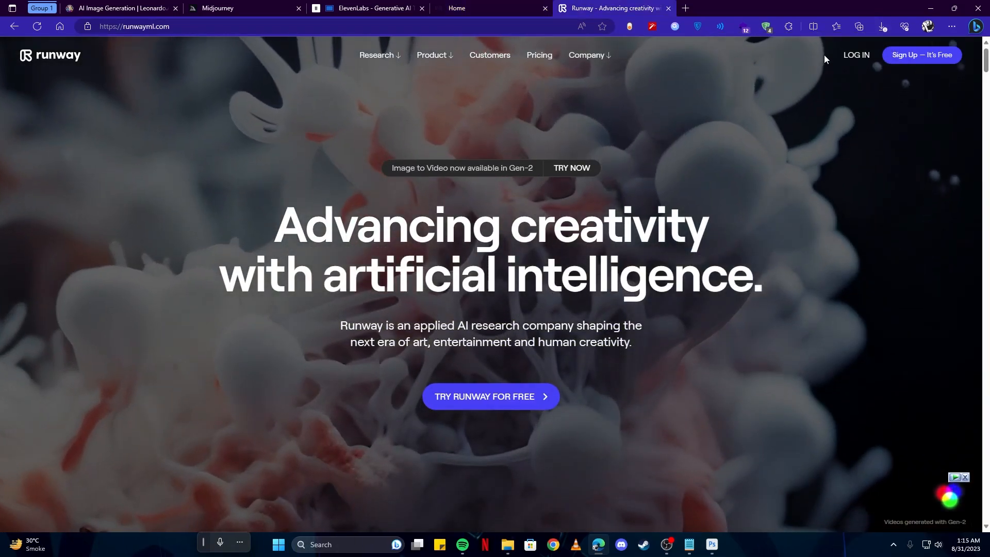
click(850, 56)
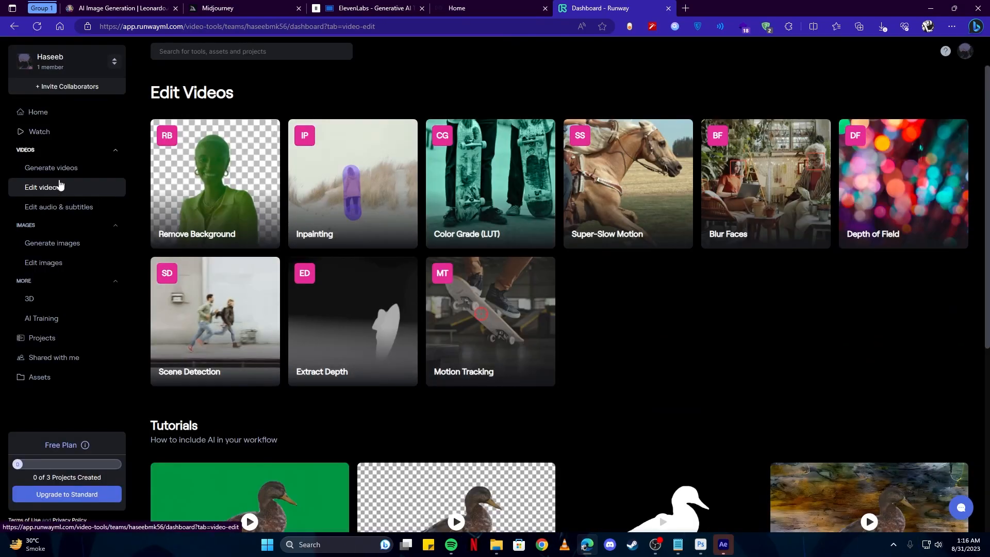
- Start a Remove Background project for video and upload done-audio.mp4 into it
click(212, 199)
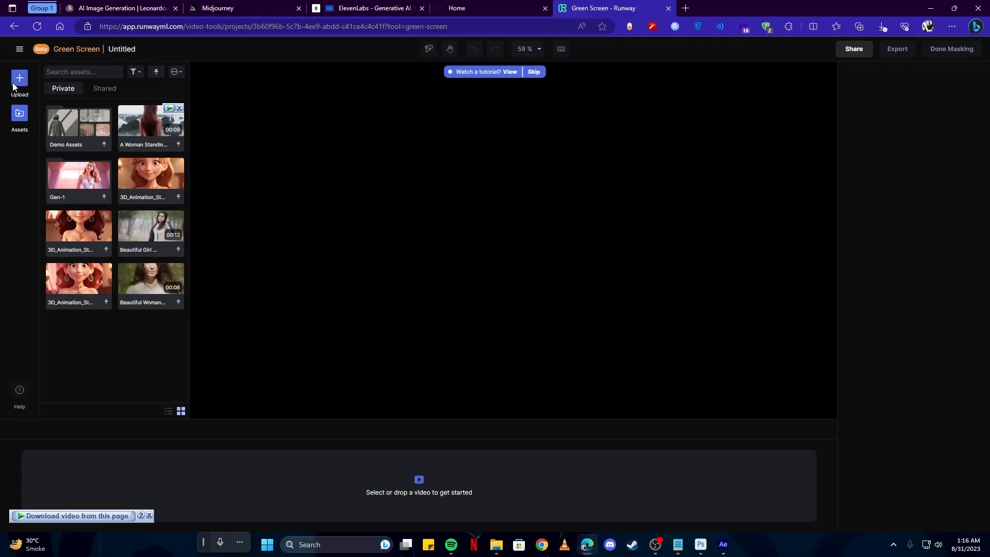
click(14, 86)
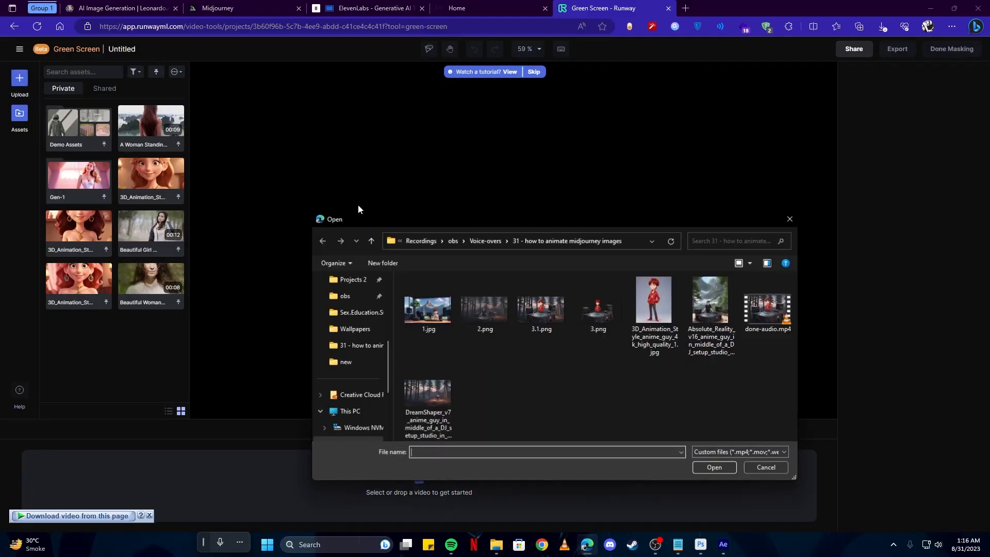
double_click(767, 309)
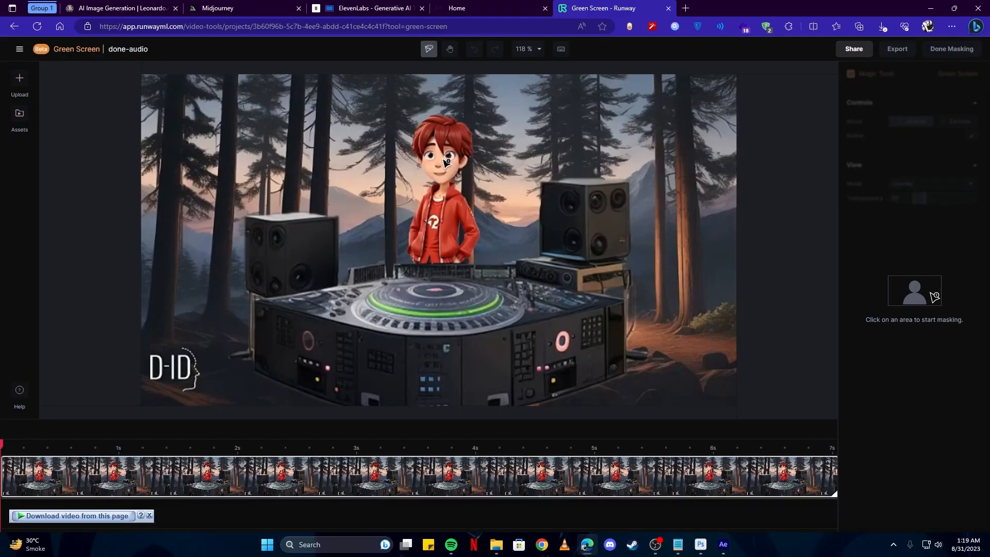
- Mask the red-haired character, the DJ deck and both speakers, and exclude the background spot beside the character's neck
click(441, 155)
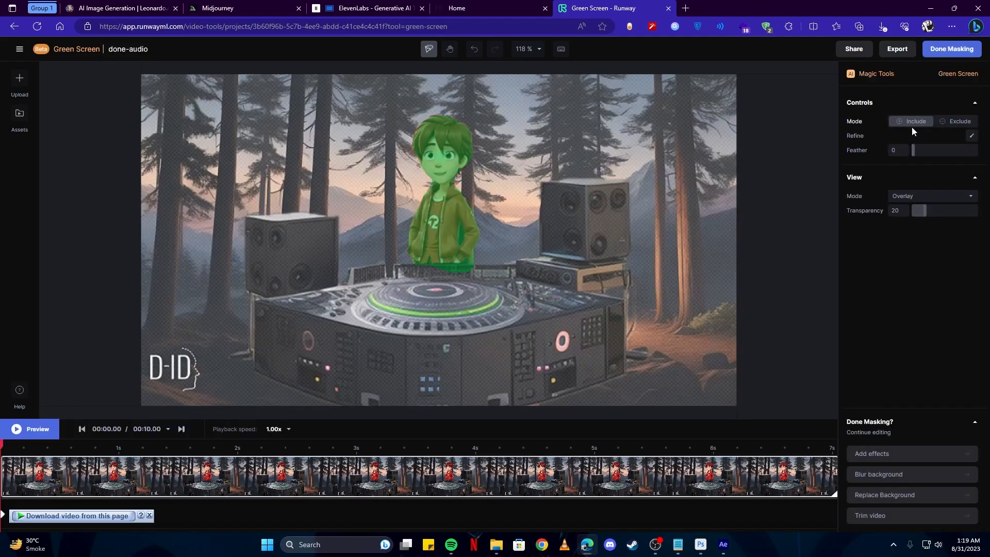
click(514, 312)
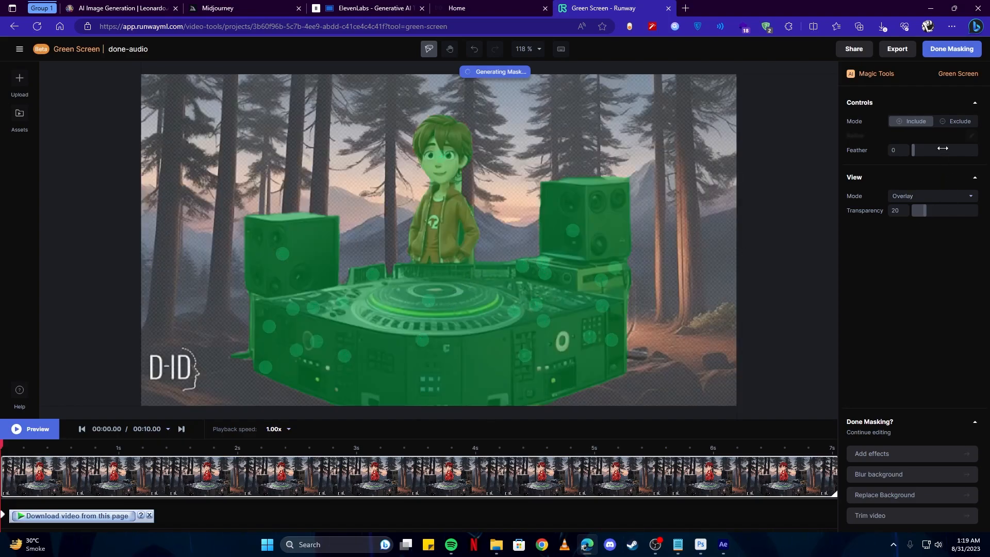
click(951, 121)
click(459, 186)
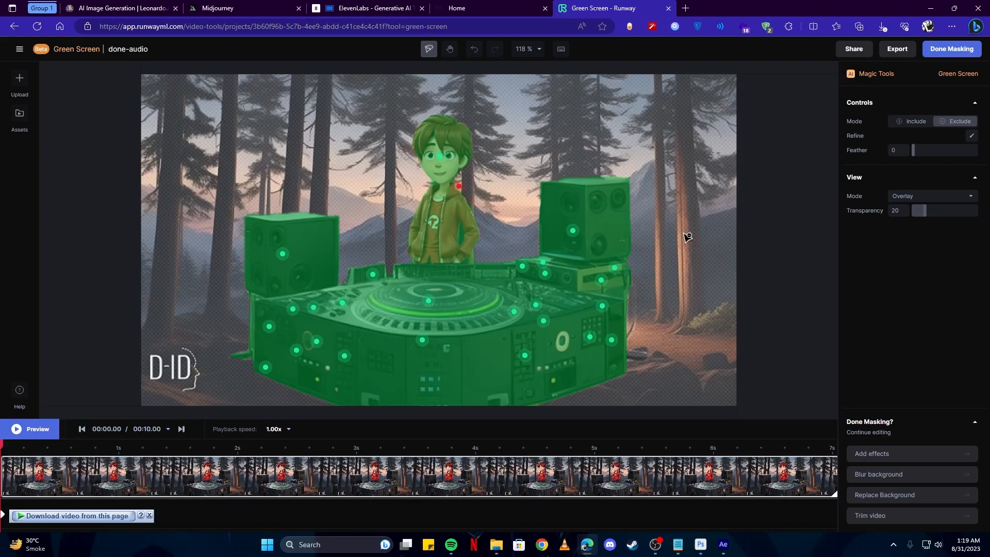
- Finish masking the DJ video so the cut-out is ready for use
click(951, 49)
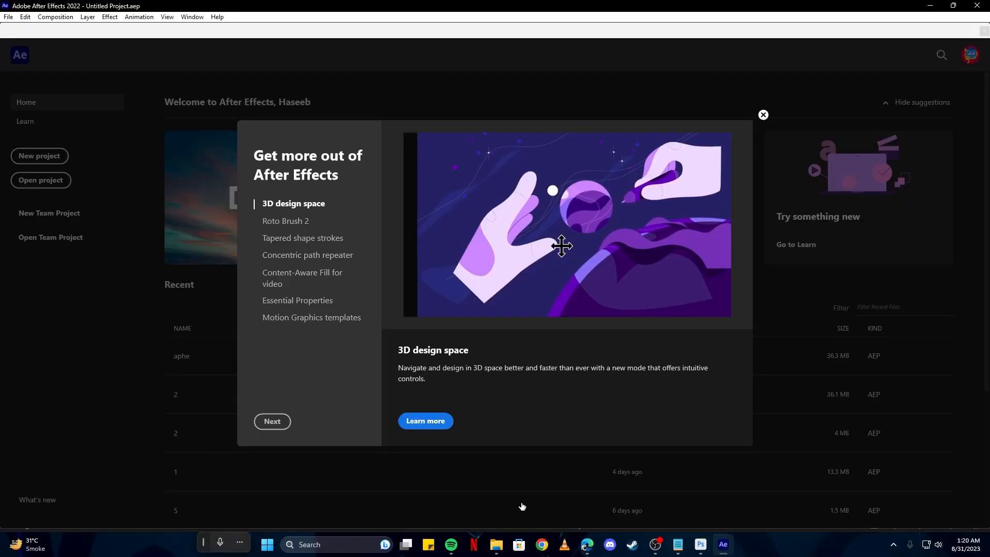
- Switch to After Effects, start a new project and layer fog.psd, 2.psd and bg.psd in a composition
click(763, 115)
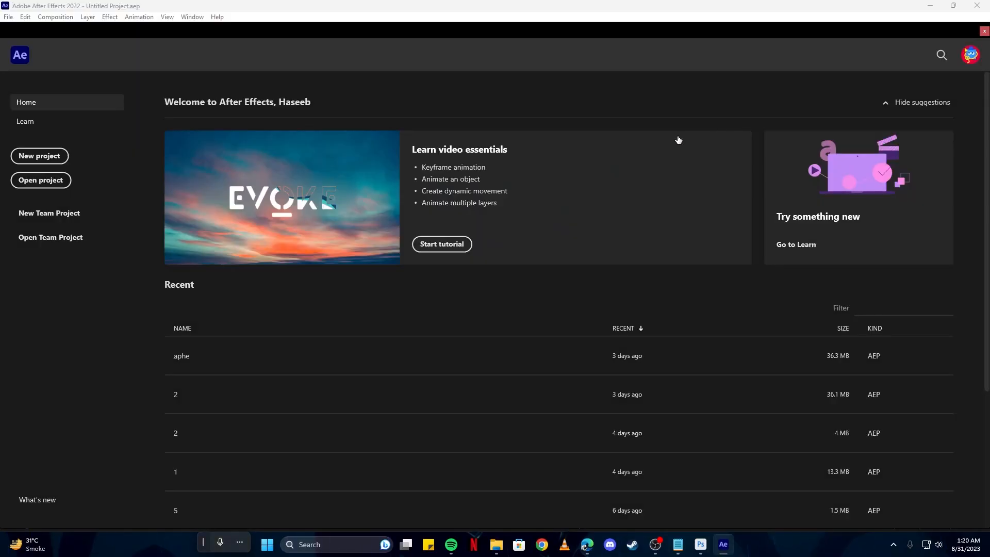
click(13, 157)
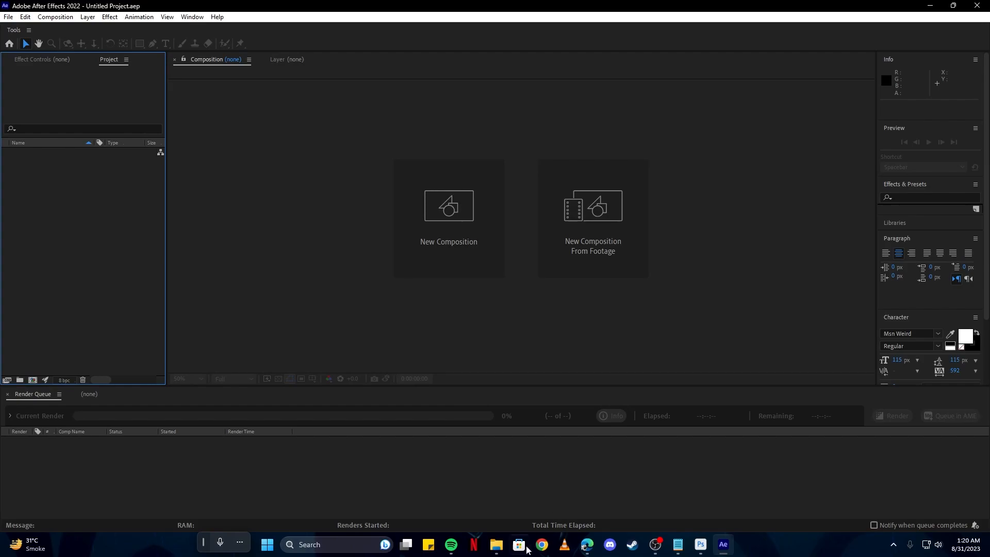
click(496, 545)
drag(620, 171, 111, 289)
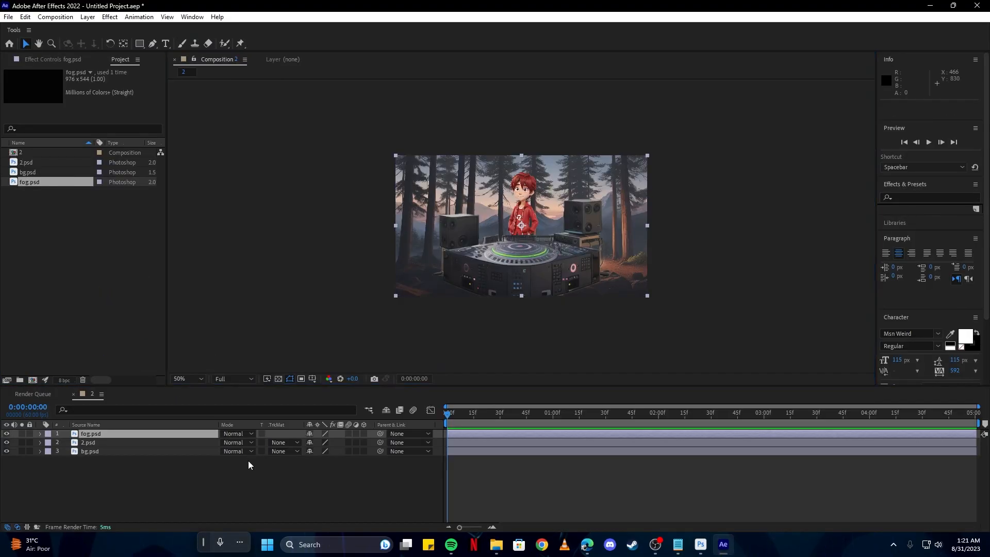
click(249, 464)
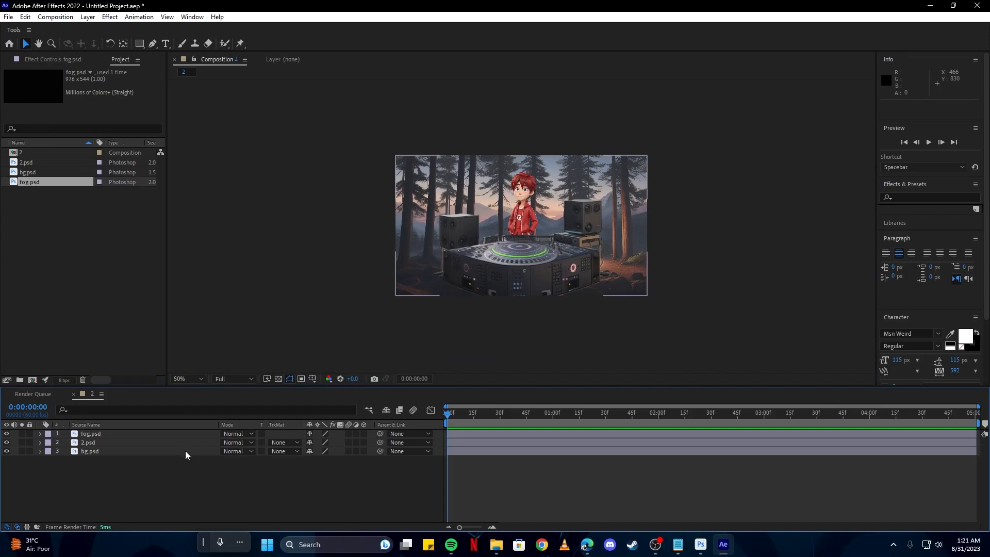
- Duplicate the bg.psd layer and activate the Pen tool for masking its upper copy
click(160, 453)
key(ctrl+d)
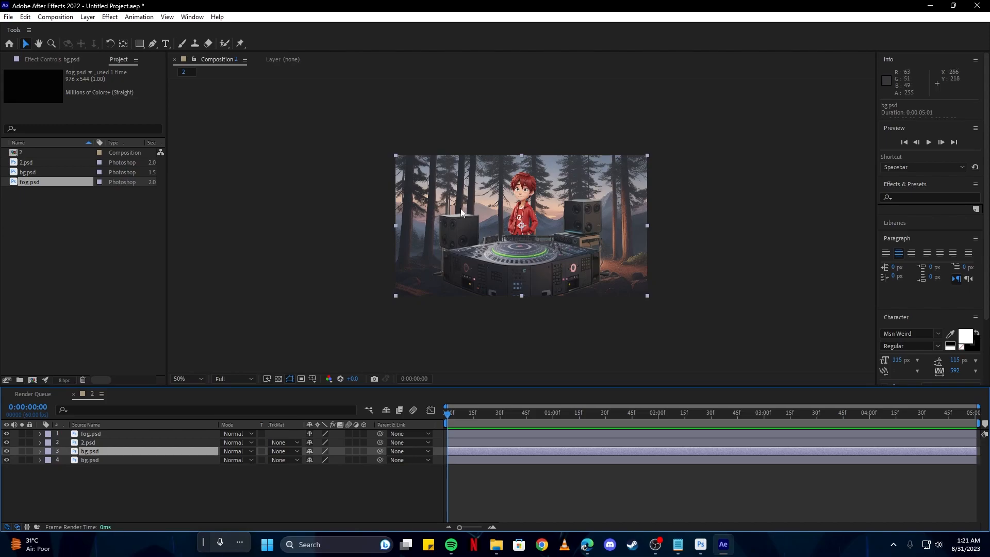
scroll(462, 213, up, 2)
key(g)
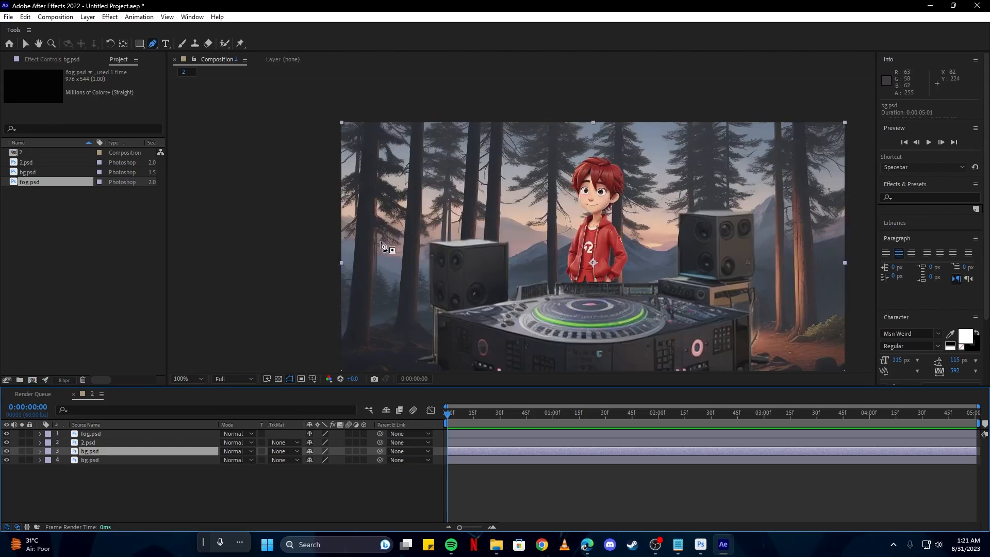
click(374, 246)
click(377, 241)
key(ctrl+z)
scroll(382, 246, up, 1)
key(ctrl+z)
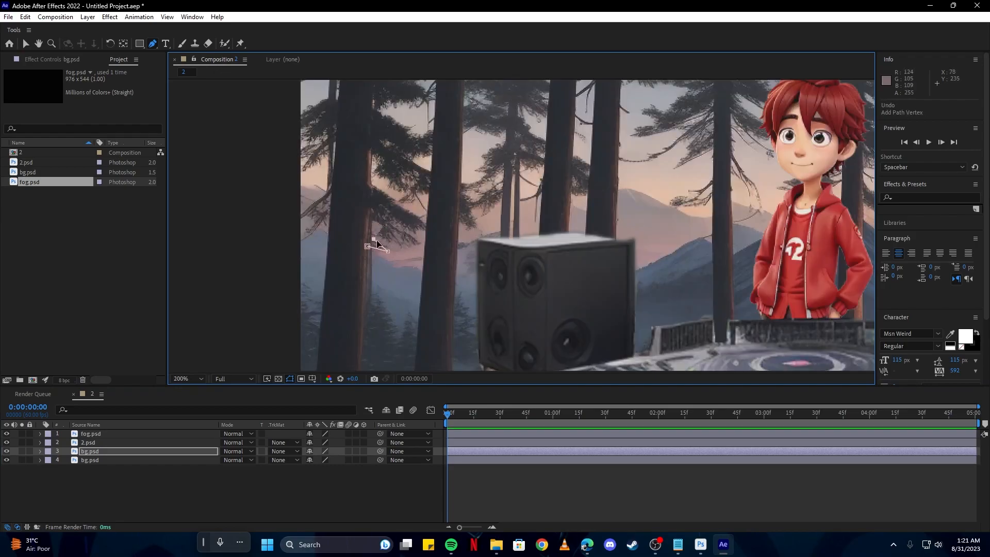
key(ctrl+z)
- Draw a closed mask around the lowest foliage of the leftmost large tree on the upper bg.psd layer
drag(390, 245, 489, 322)
click(490, 318)
click(502, 326)
click(515, 318)
click(509, 309)
click(528, 306)
click(519, 291)
click(474, 323)
- Outline a second mask along the same tree's trunk and around its upper foliage
click(473, 251)
click(468, 220)
click(469, 182)
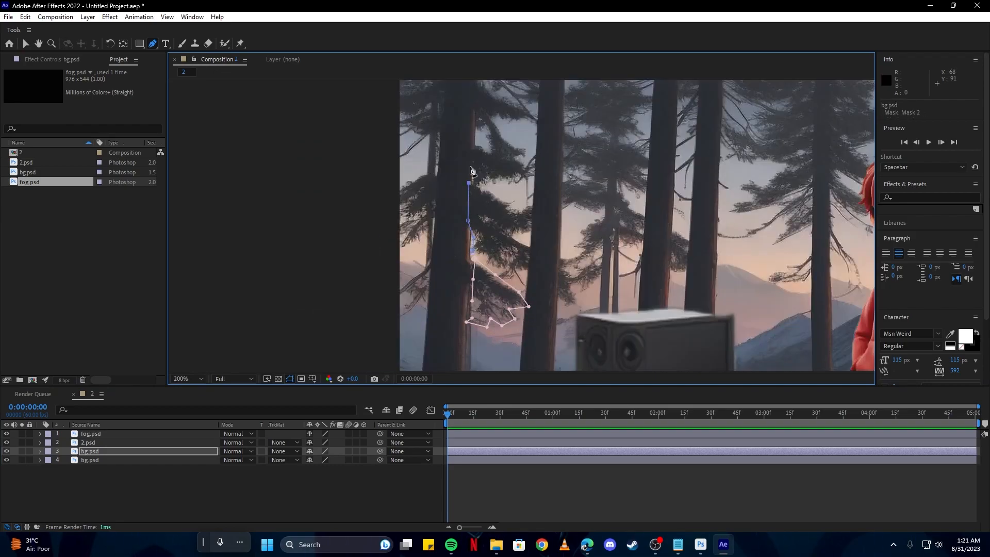
scroll(474, 96, down, 1)
click(500, 143)
click(526, 143)
click(531, 157)
click(529, 191)
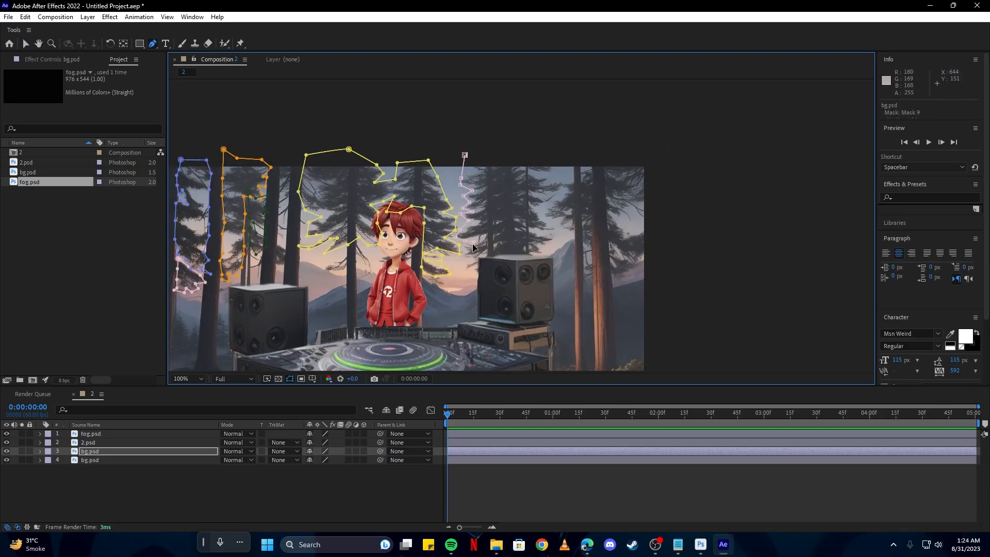
- Close the mask around the tree foliage above the speaker beside the character's left arm
click(559, 154)
click(516, 141)
click(465, 154)
- Mask the lower foliage of the tree at the scene's far right on the upper bg.psd layer
click(637, 280)
click(619, 278)
click(611, 257)
click(609, 223)
click(603, 192)
click(623, 226)
click(639, 231)
click(662, 238)
click(661, 266)
drag(637, 280, 647, 276)
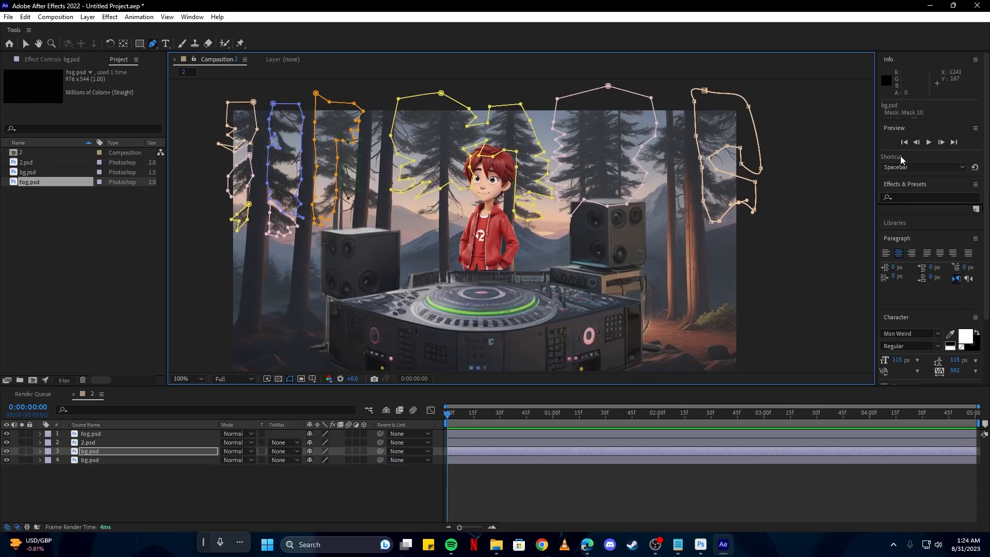
- Apply Turbulent Displace to the masked bg.psd layer with amount 12 and size 22
click(913, 196)
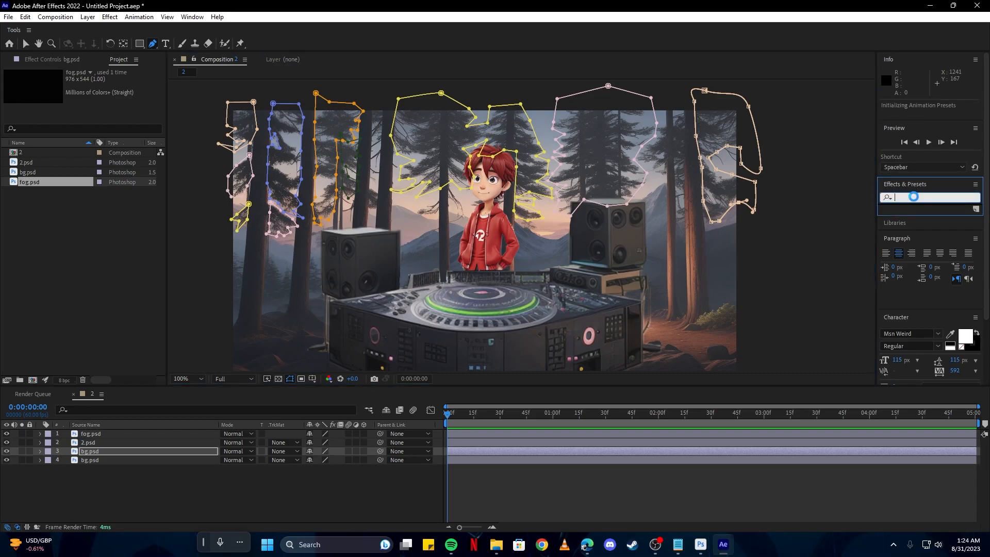
text(turbulent)
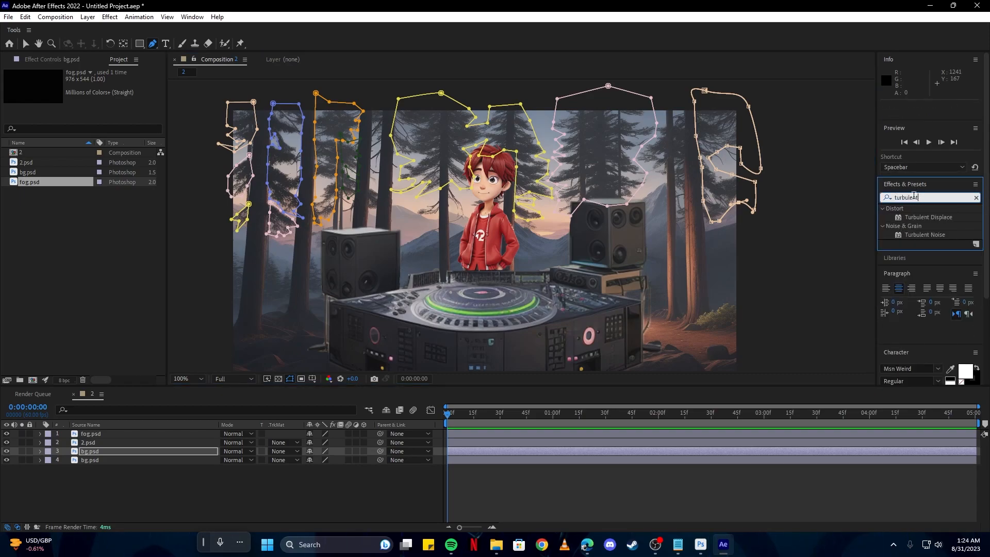
drag(932, 219, 132, 452)
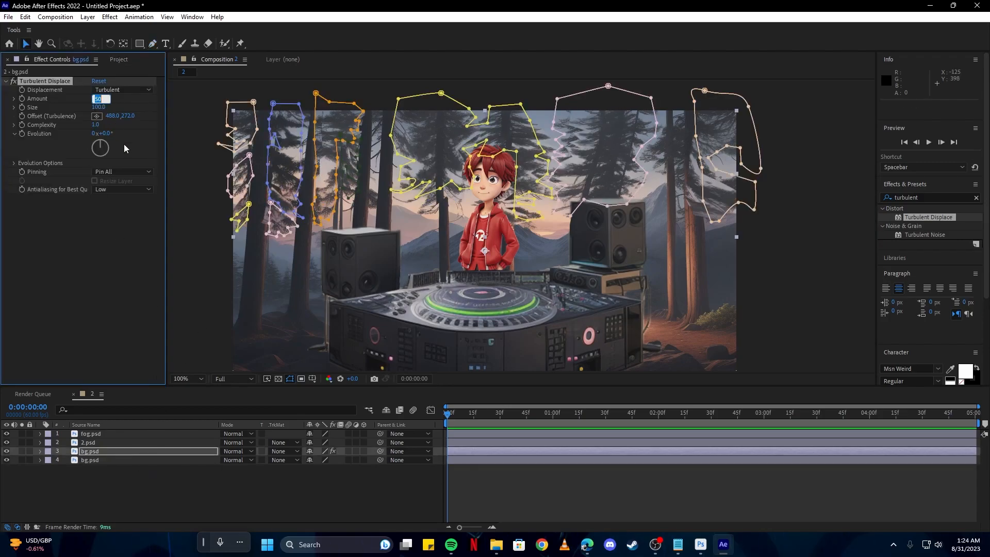
click(102, 108)
key(Return)
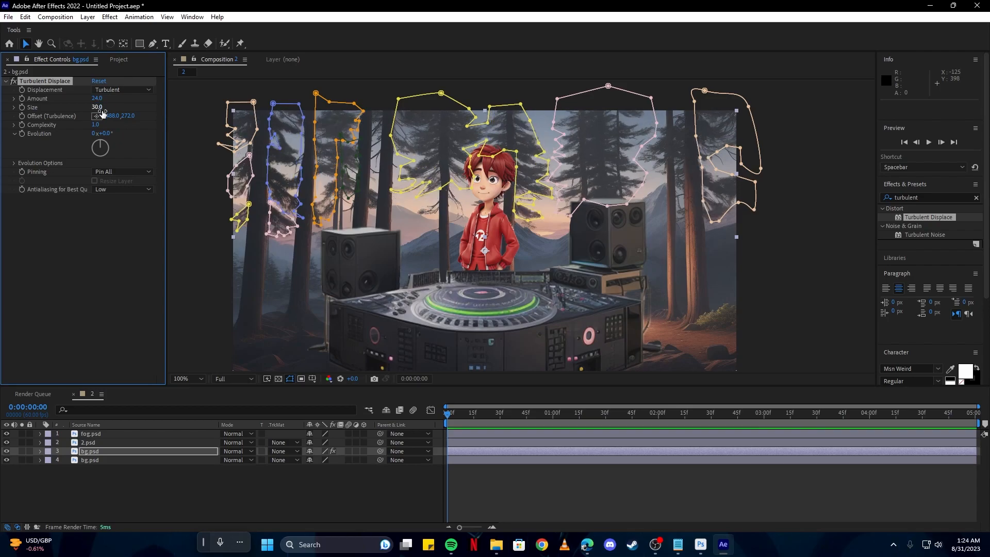
- Enable Cycle Evolution and keyframe Evolution from 0 at the start to 4 revolutions at the composition's end
click(36, 163)
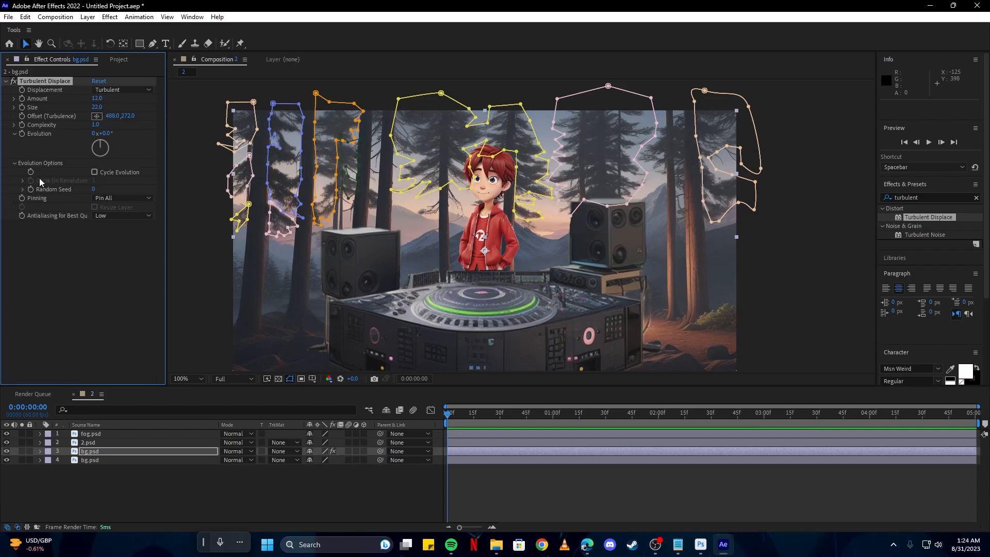
click(95, 172)
click(22, 133)
key(End)
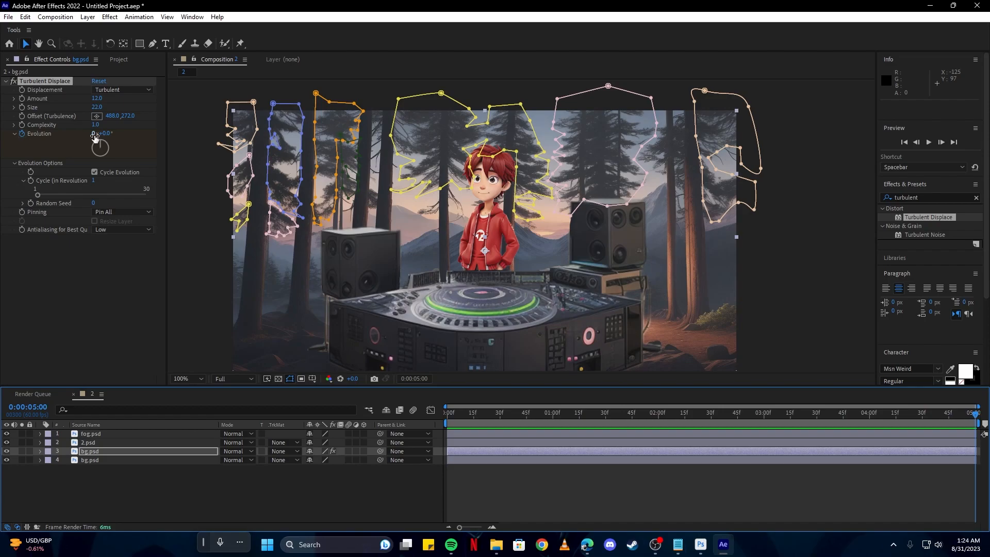
click(94, 133)
text(4)
key(Return)
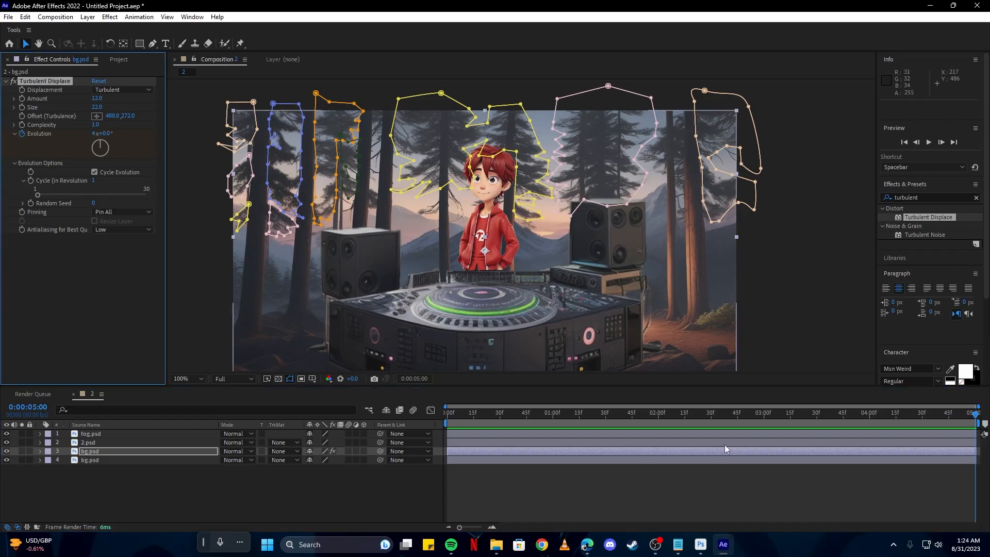
- Preview the moving foliage from the start and set Turbulent Displace to amount 8 and size 18
drag(746, 416, 414, 390)
key(space)
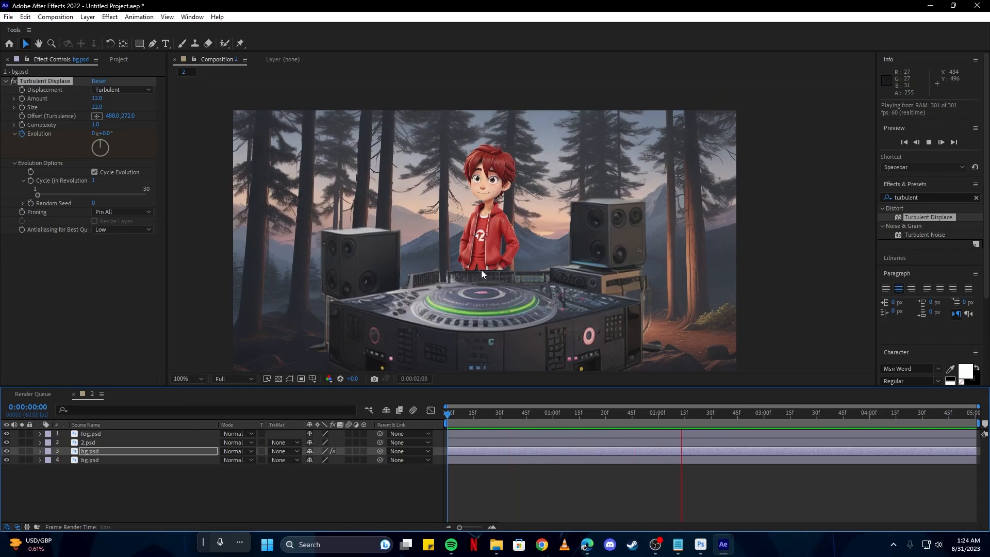
key(space)
click(98, 99)
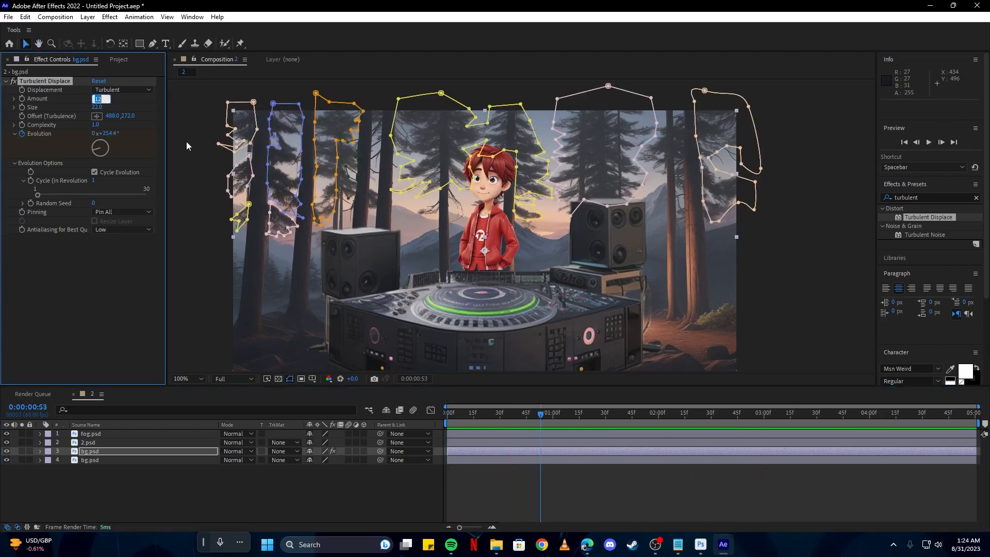
text(8)
key(Return)
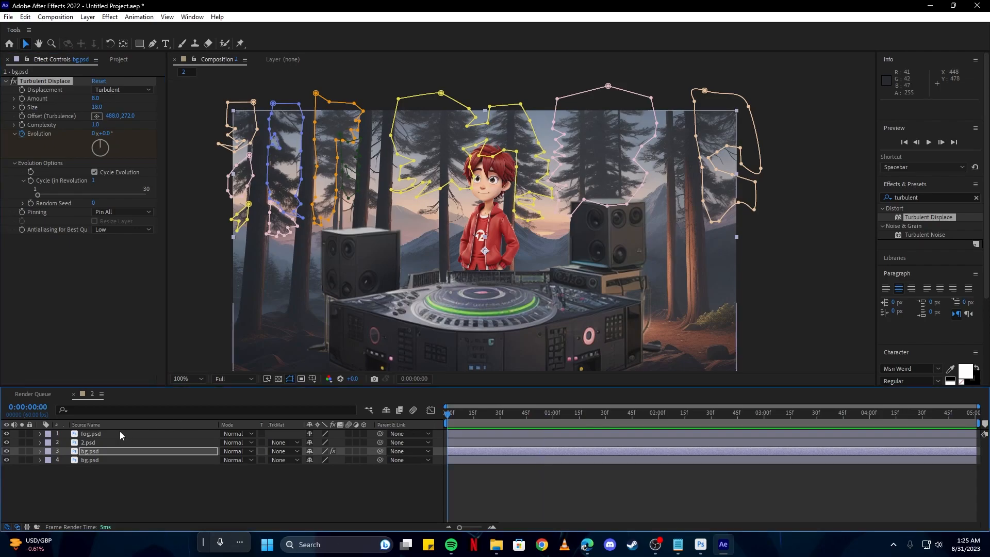
- Duplicate the 2.psd layer and draw a mask around the character's hair on the upper copy
click(102, 437)
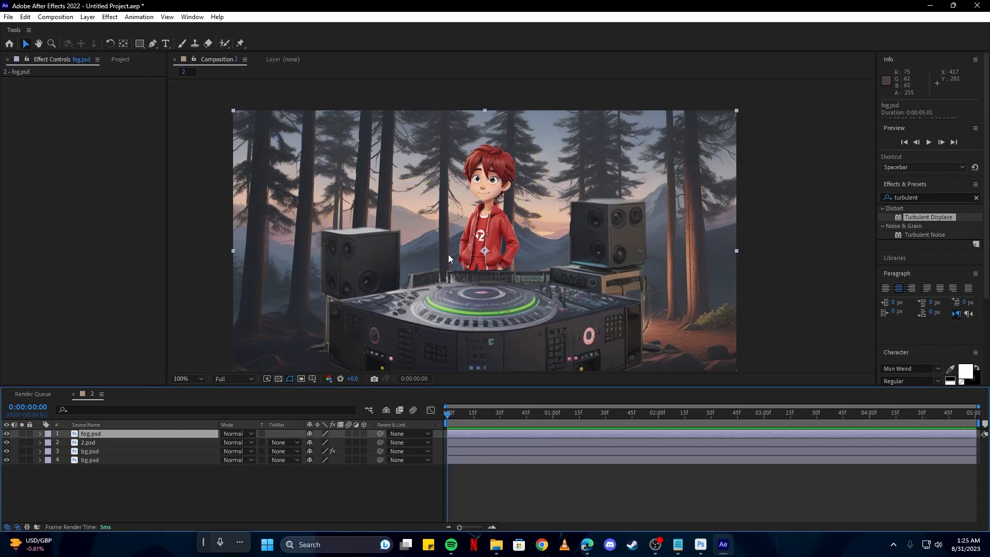
click(98, 443)
scroll(465, 148, up, 1)
key(ctrl+d)
key(g)
click(495, 170)
drag(524, 220, 524, 224)
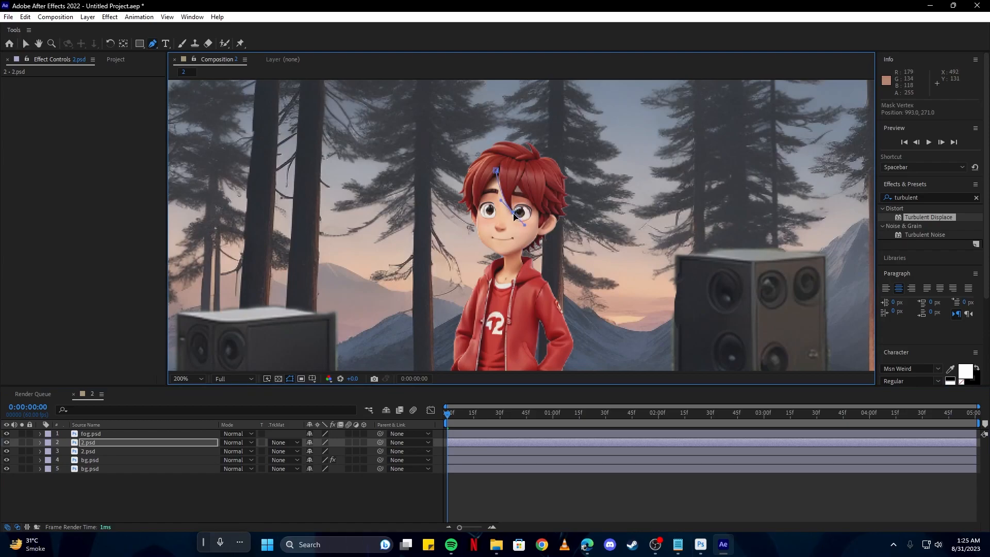
click(496, 170)
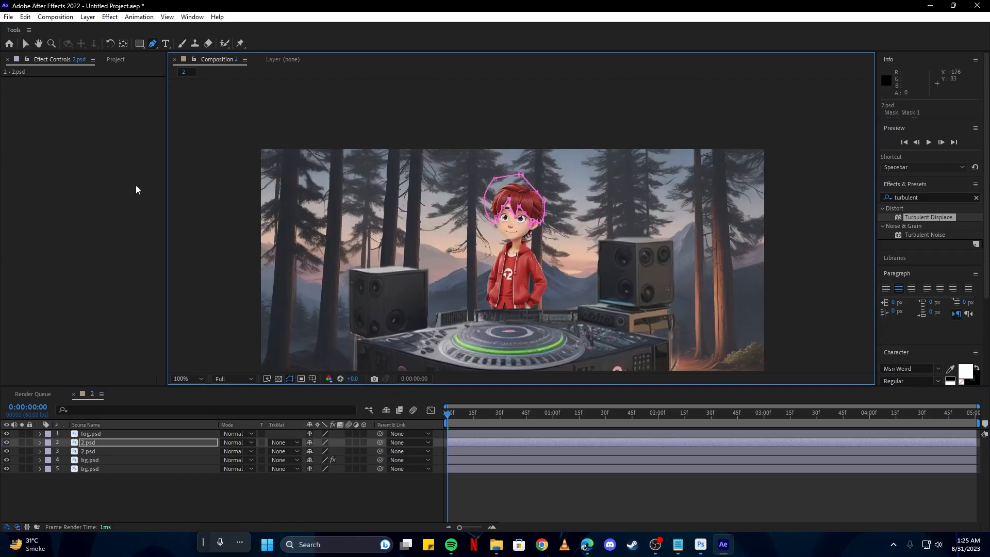
- Copy Turbulent Displace from the masked bg.psd layer to the hair-masked 2.psd layer and preview the motion
click(103, 460)
click(96, 268)
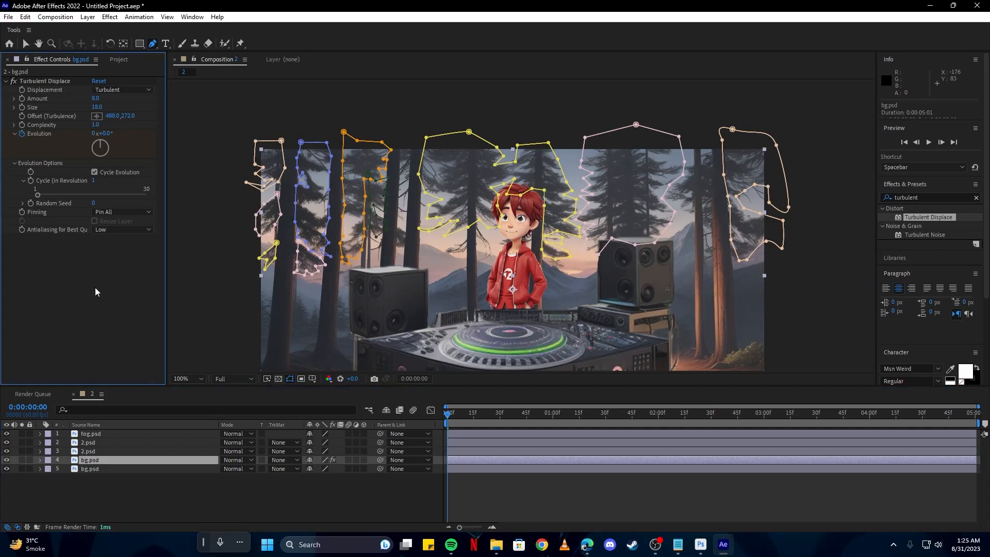
click(41, 82)
key(ctrl+c)
click(104, 442)
key(ctrl+v)
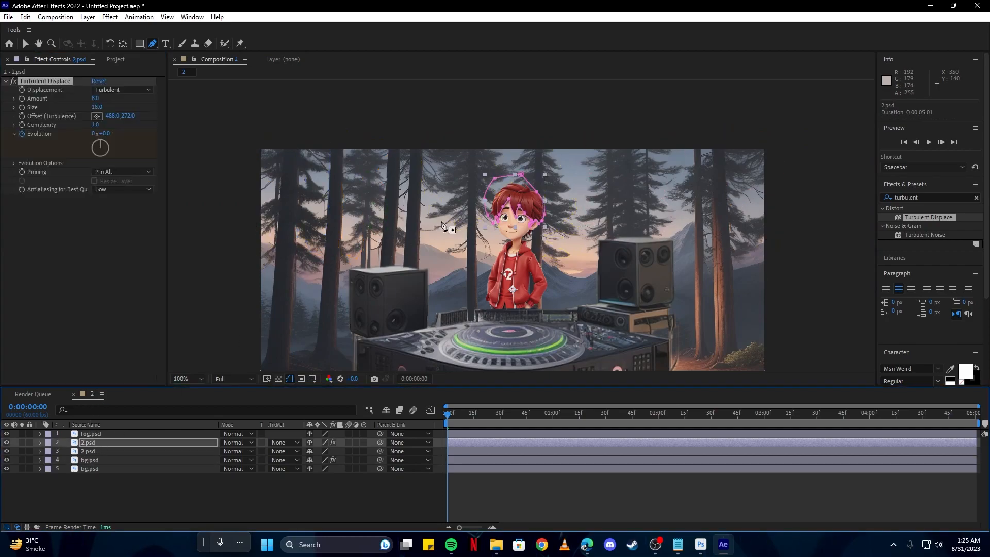
key(space)
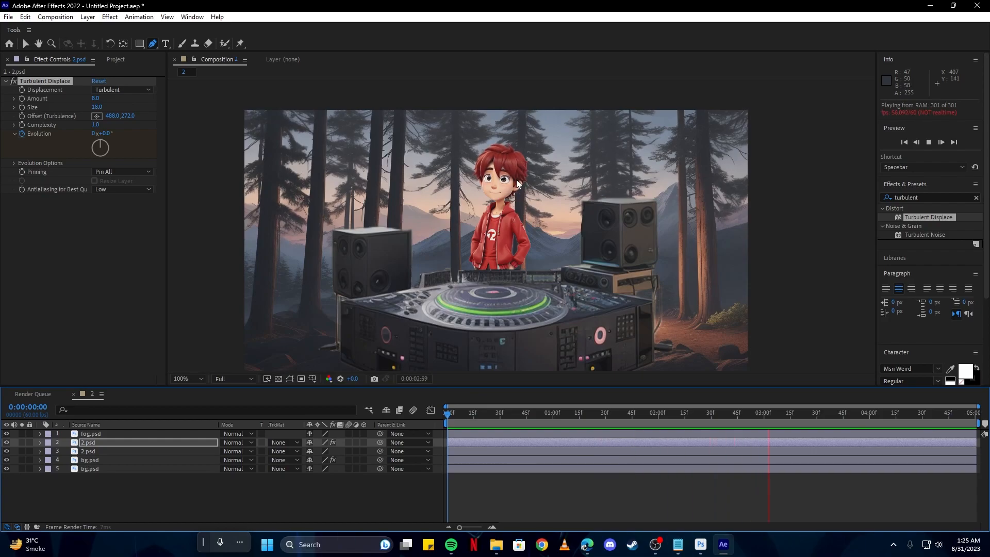
- Pre-compose the two 2.psd layers and toggle the upper bg.psd layer's visibility to check the background
ctrl+click(96, 451)
key(ctrl+shift+c)
click(513, 339)
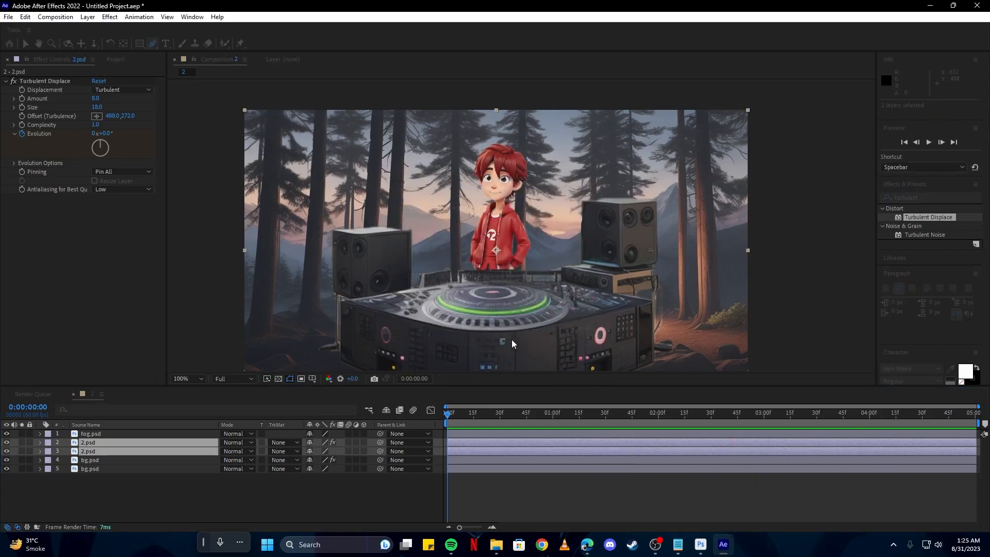
click(9, 450)
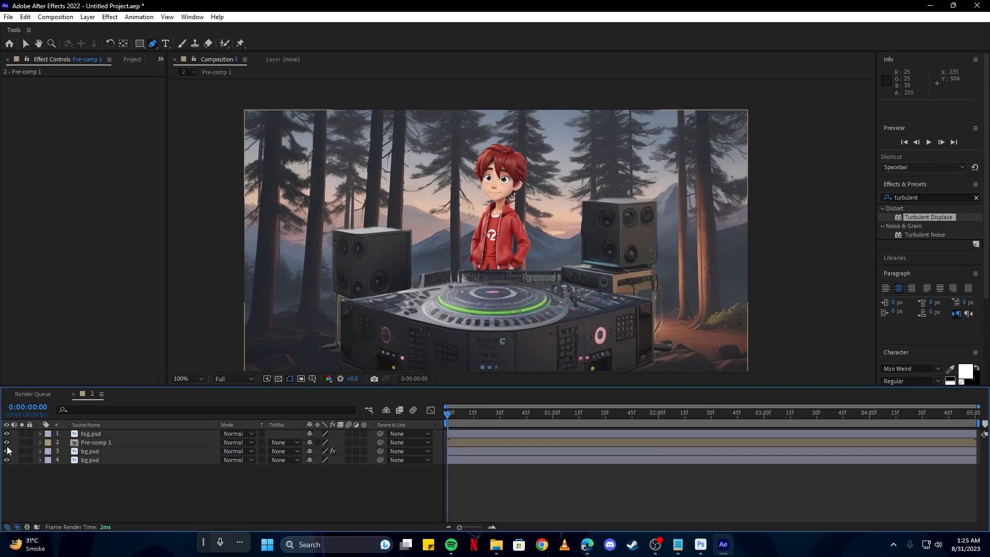
click(7, 450)
click(7, 450)
- Duplicate the pre-composed layer and draw a mask around the whole character on the upper copy
click(95, 442)
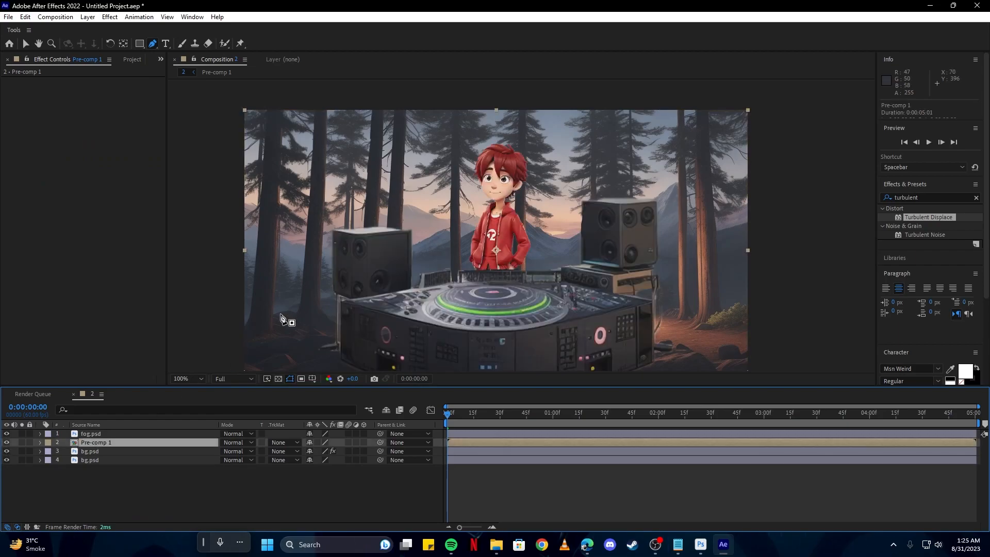
key(ctrl+d)
click(458, 249)
click(473, 269)
click(509, 271)
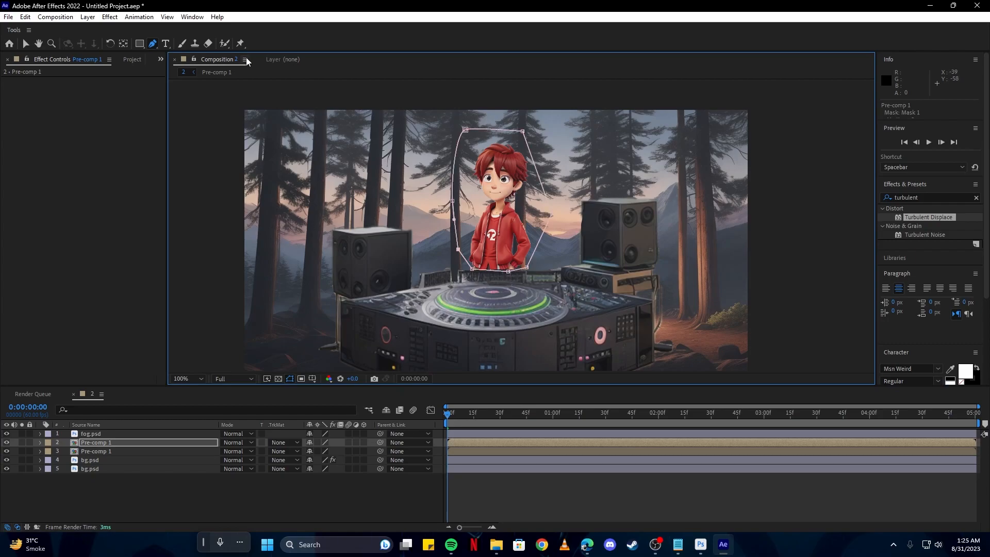
- Place three puppet pins along the character's waist and one on the chest
click(240, 43)
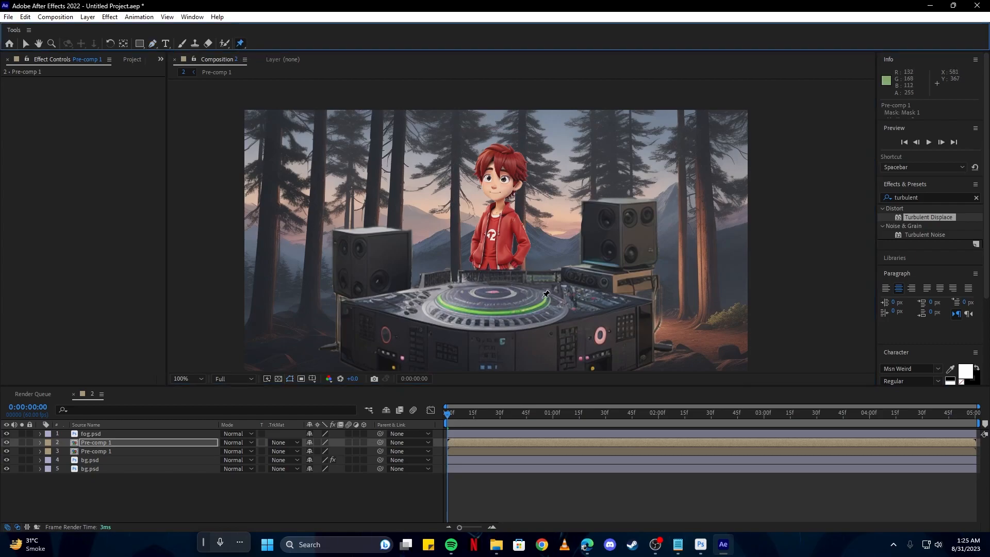
click(478, 267)
click(492, 268)
click(507, 267)
click(492, 235)
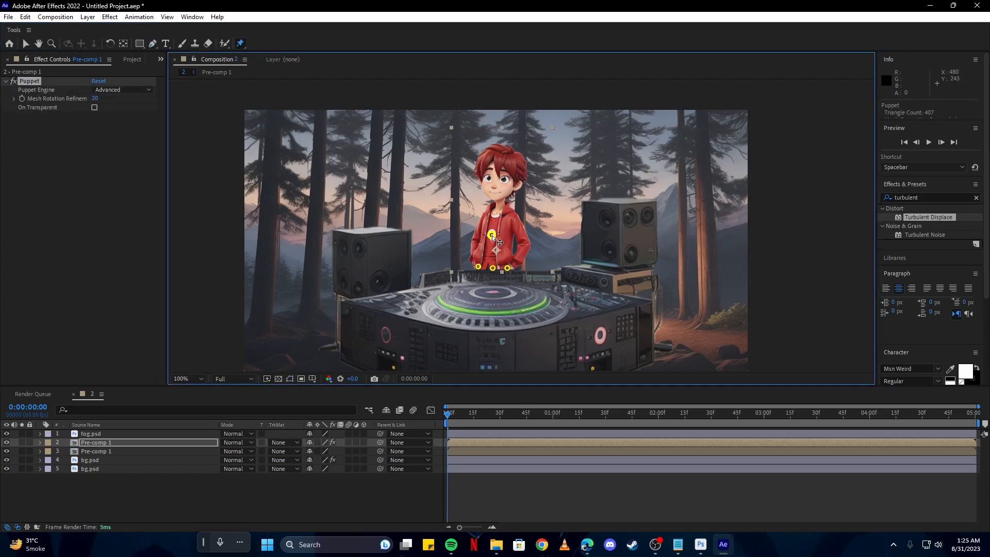
- Copy the puppet pins' position keyframes to 0:00:02:00 and move the current time to 0:00:01:00
key(u)
drag(484, 476, 354, 523)
mouse_move(560, 416)
mouse_down()
mouse_move(867, 432)
mouse_move(553, 415)
mouse_up()
key(ctrl+v)
click(531, 437)
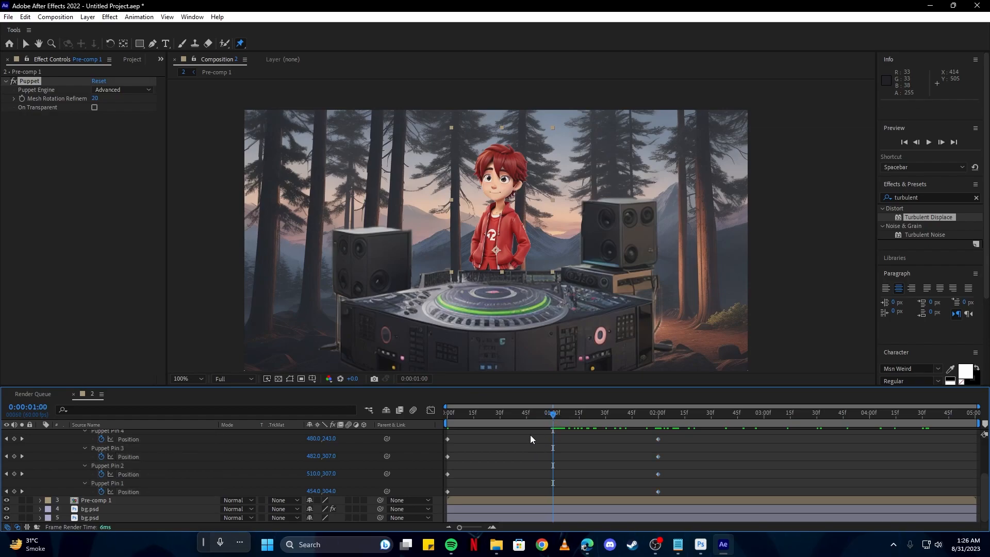
- Place a puppet pin on the character's forehead at 0:00:01:00 and paste copies of all puppet pin keyframes at 0:00:02:00
click(497, 173)
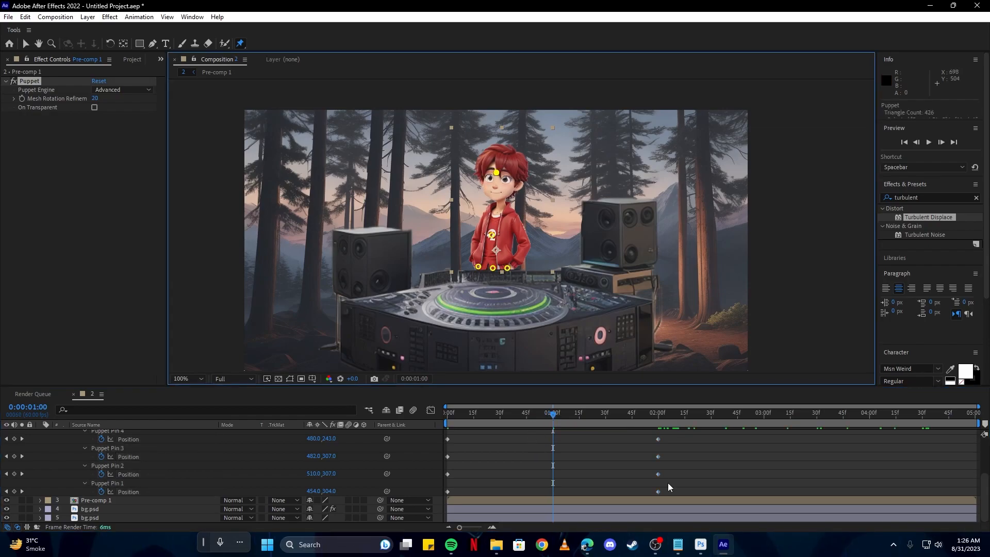
key(ctrl+a)
key(ctrl+c)
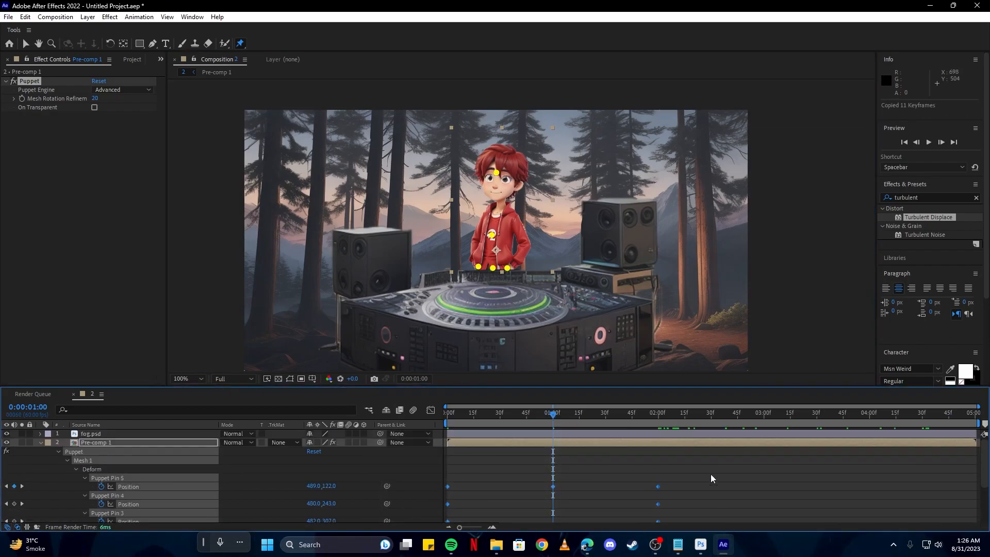
click(658, 417)
key(ctrl+v)
- Stretch the puppet pin keyframes so the last ones fall at about 0:00:05:00, return to 0:00:00:00 and collapse the layer
drag(892, 472, 441, 548)
drag(953, 495, 973, 494)
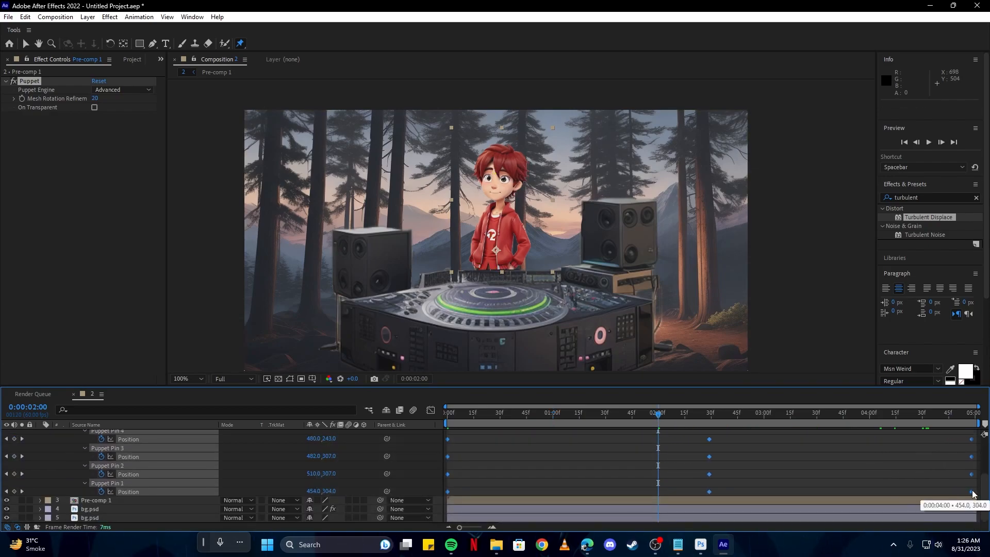
click(871, 459)
drag(660, 415, 219, 433)
scroll(119, 478, up, 3)
click(40, 442)
click(41, 442)
click(56, 445)
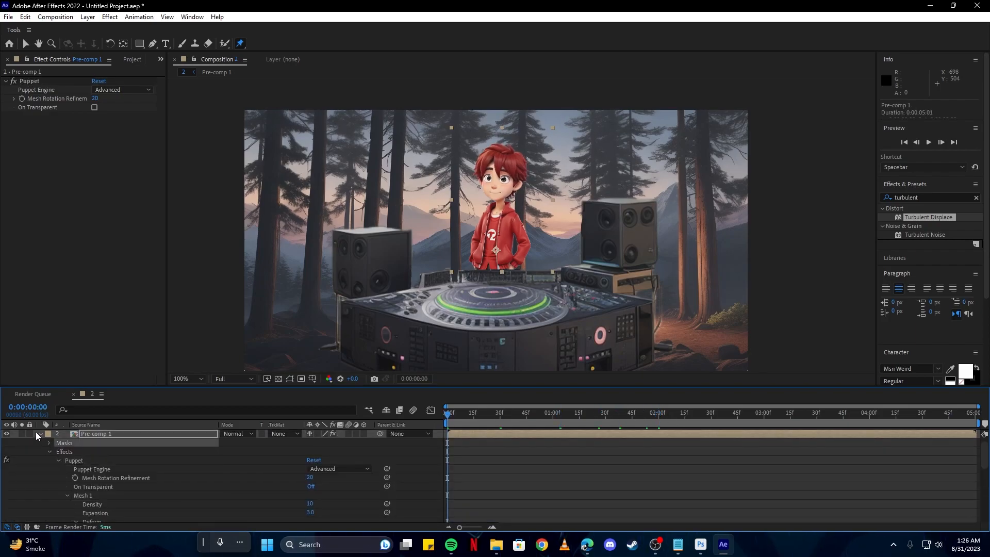
click(36, 434)
click(40, 434)
click(82, 442)
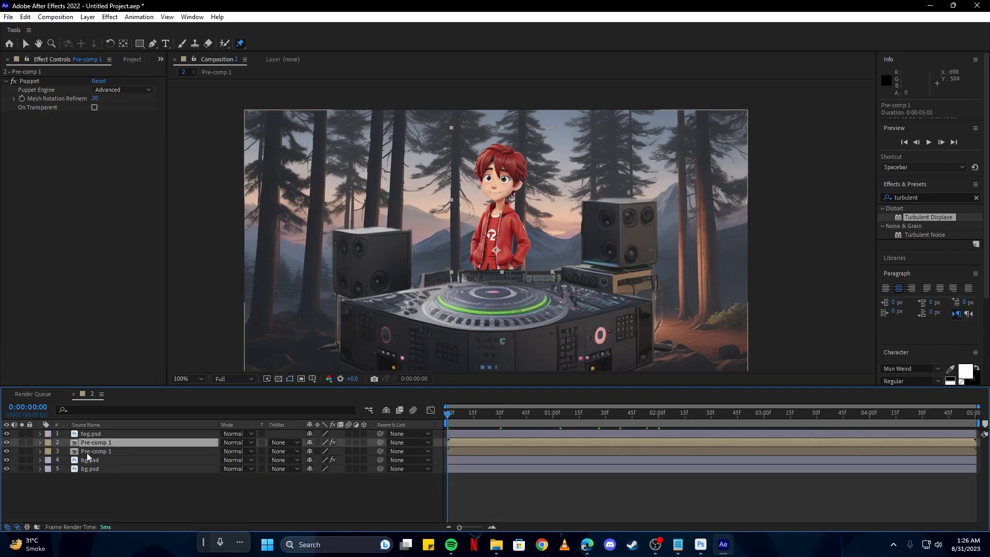
- Set the mode of Mask 1 on the lower Pre-comp 1 layer to Subtract
click(84, 452)
click(41, 451)
click(50, 460)
click(321, 469)
click(325, 412)
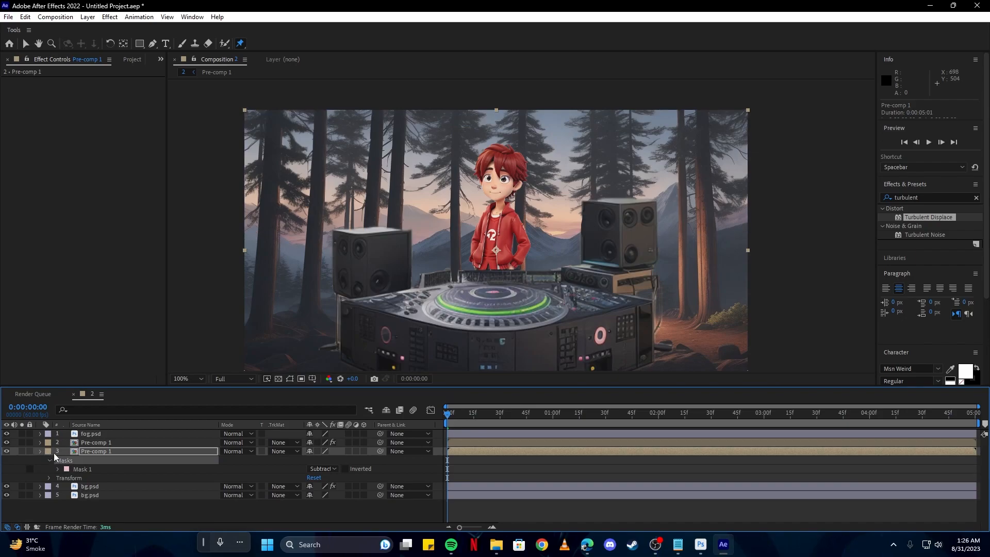
click(40, 452)
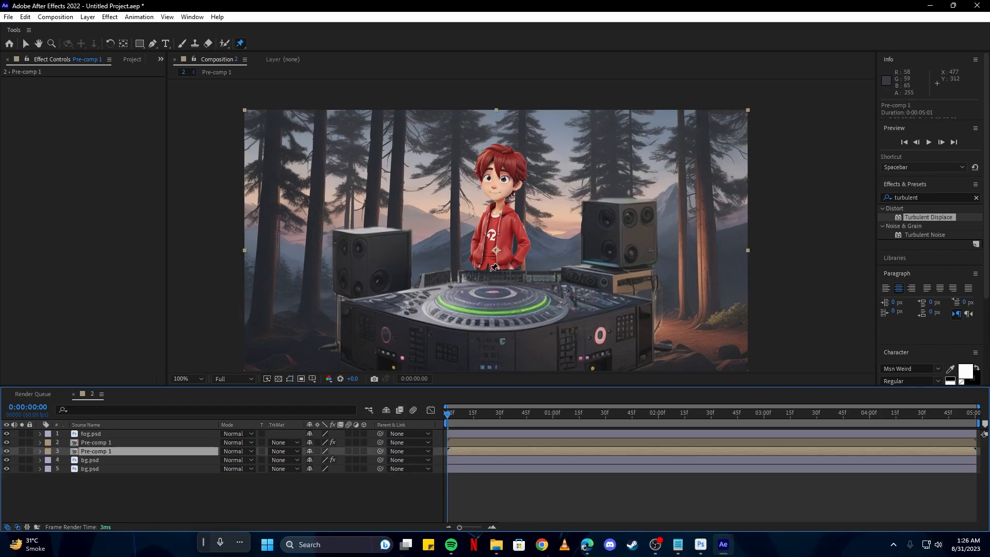
- Add a vertex on the lower edge of the lower Pre-comp 1 layer's mask at the character's waist and preview the animation
key(g)
click(508, 268)
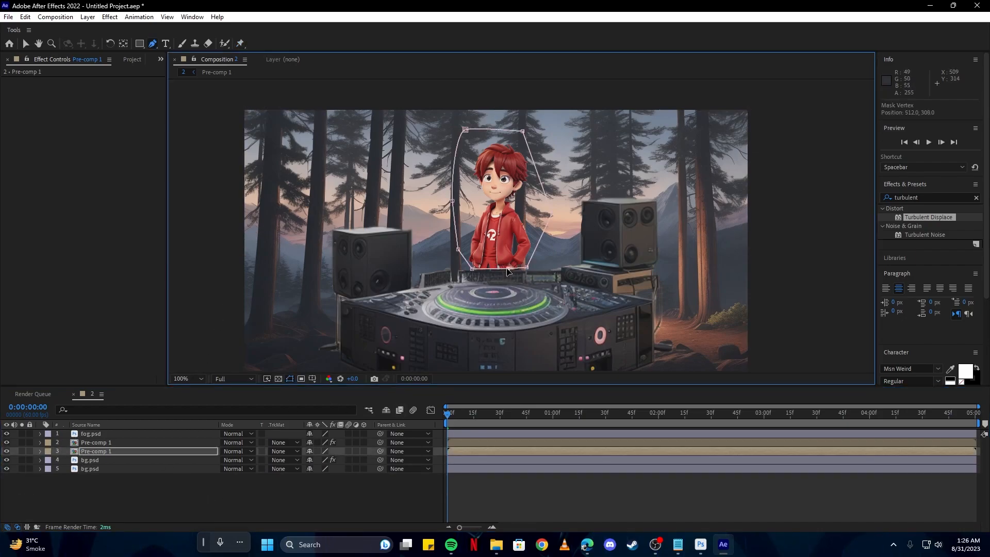
key(ctrl+shift+a)
key(space)
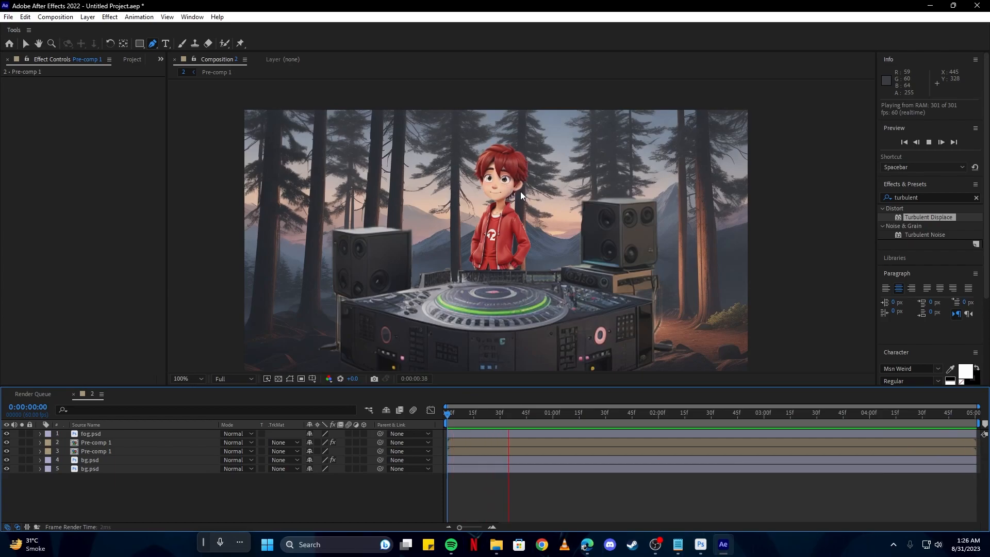
key(space)
- Create an adjustment layer and place it directly above the upper bg.psd layer
right_click(180, 353)
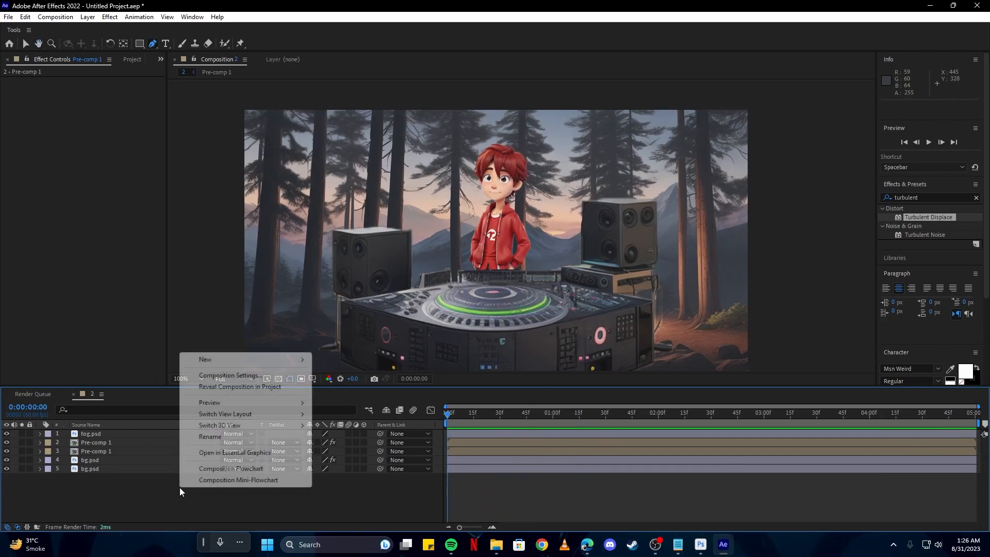
mouse_move(232, 364)
click(360, 444)
drag(138, 434, 131, 459)
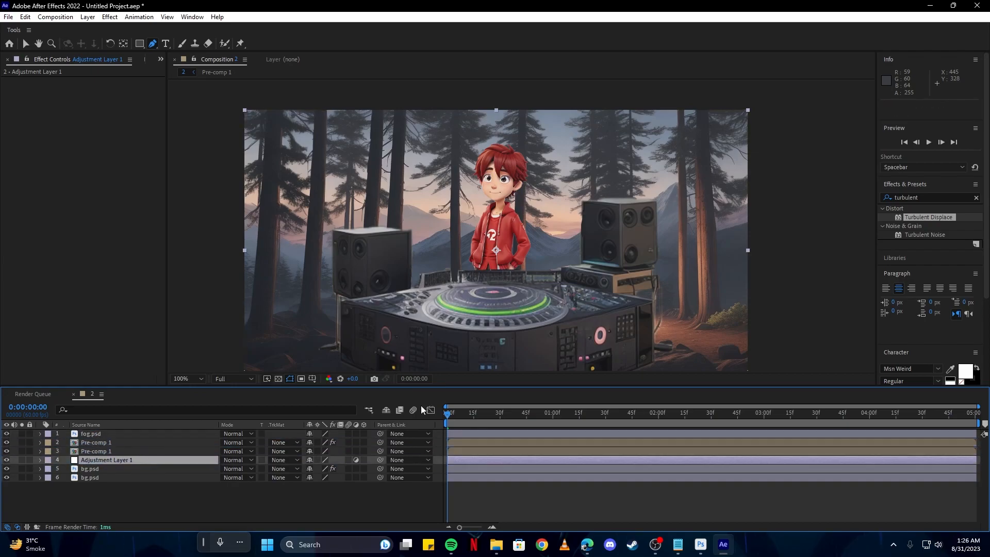
- Apply CC Rainfall to the adjustment layer with Speed set to 12200 and Wind to 1380
click(911, 198)
text(rainfall)
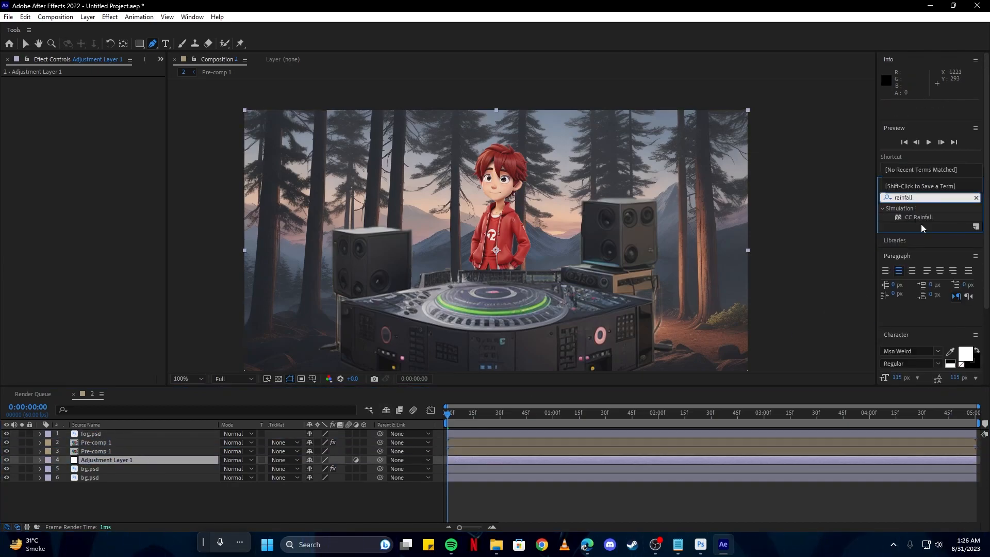
drag(920, 218, 116, 461)
key(v)
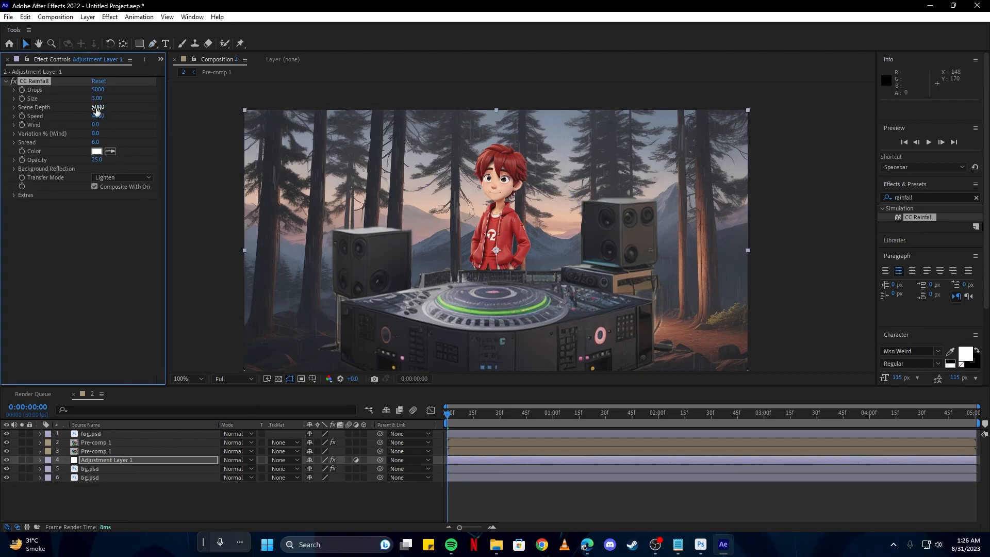
drag(221, 119, 469, 138)
drag(97, 126, 173, 128)
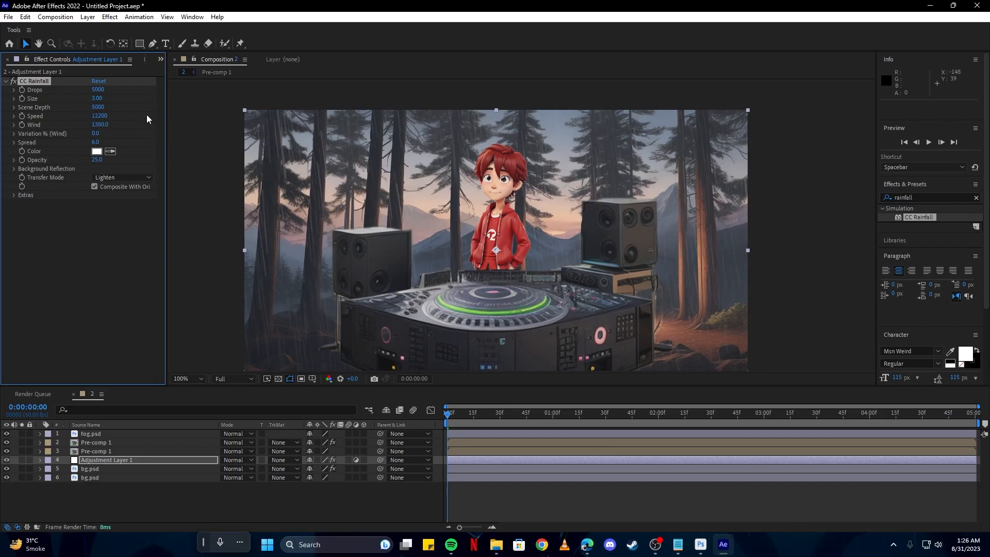
- Change the CC Rainfall colour to a pale blue-grey and preview the rain
click(97, 151)
click(527, 259)
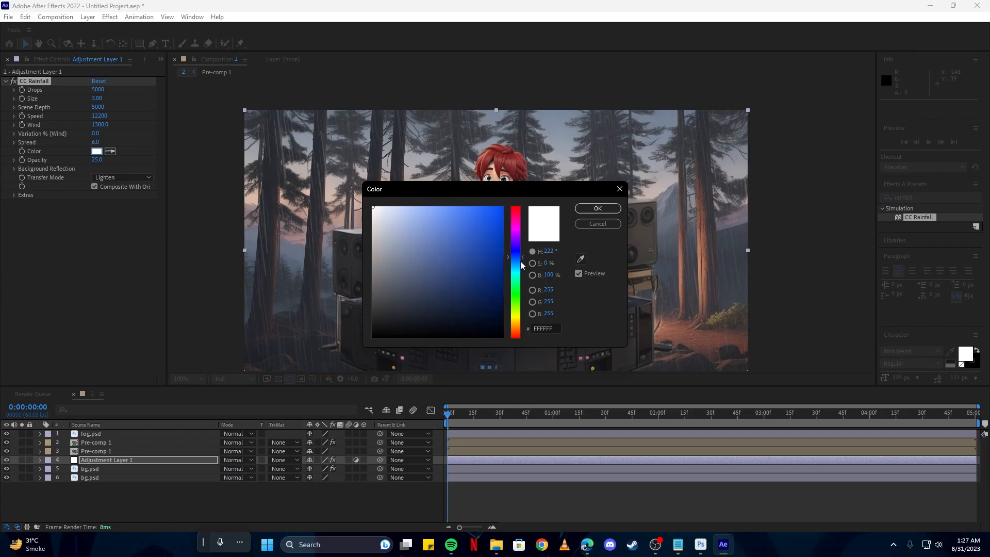
click(401, 222)
click(597, 209)
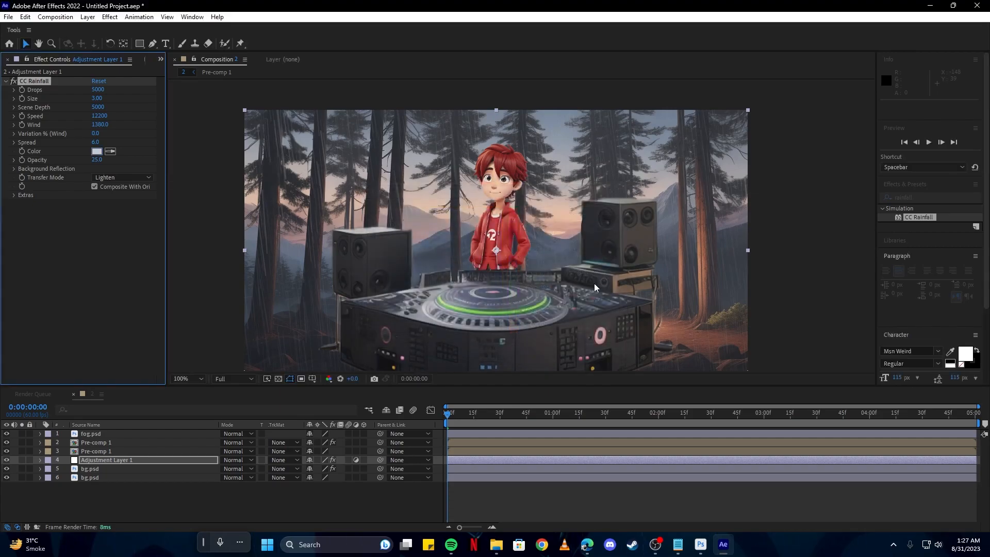
key(space)
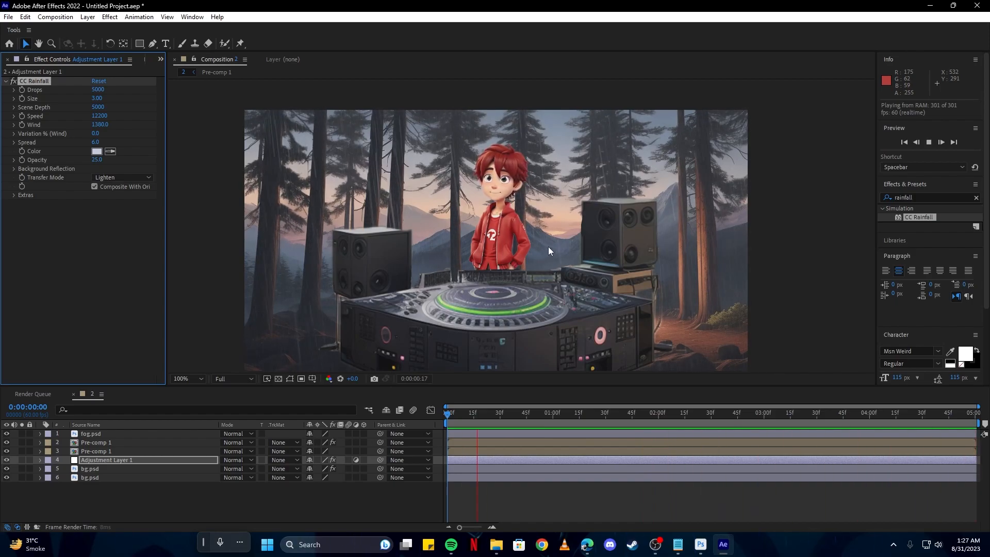
key(space)
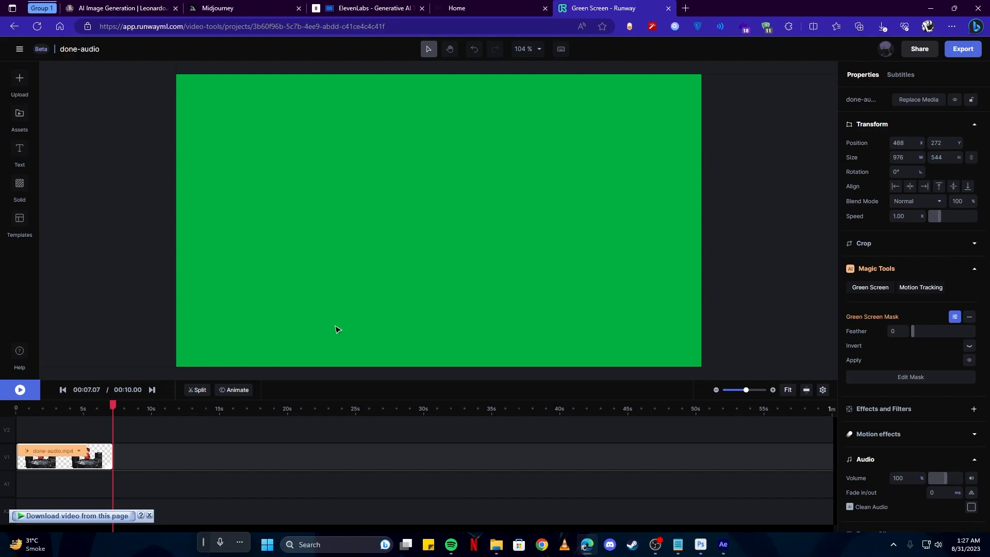
- Switch to Runway and export the green-screen done-audio project as a 720p MP4
click(962, 48)
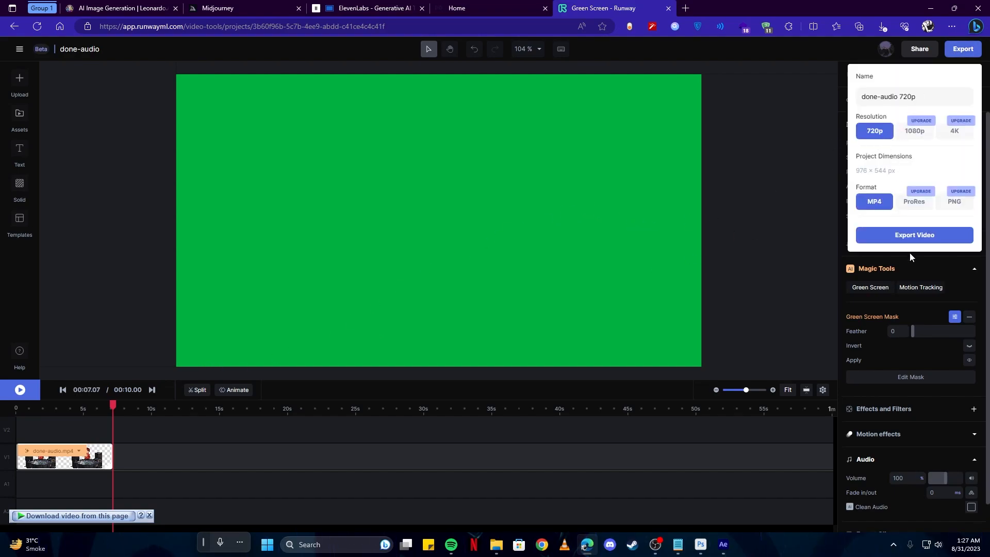
click(905, 239)
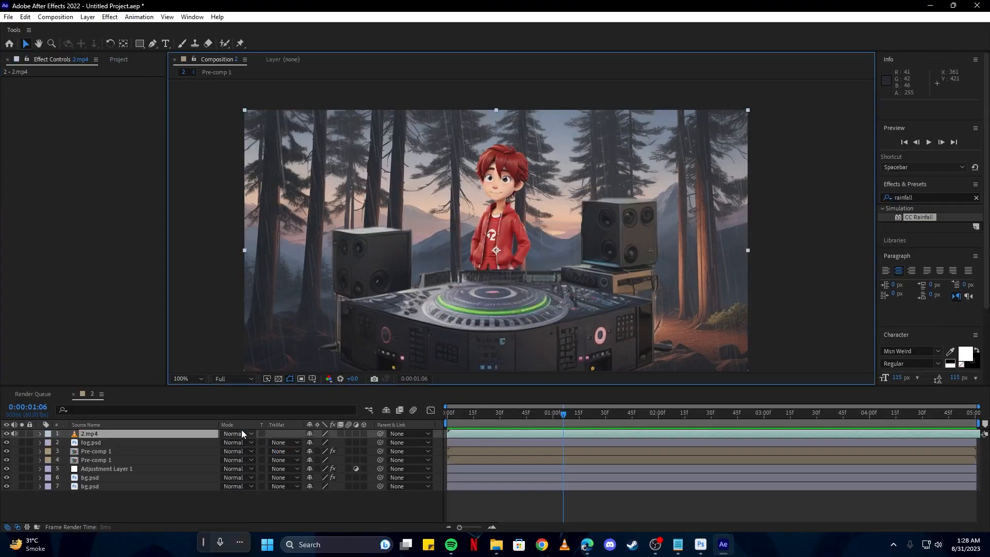
- Move 2.mp4 directly below fog.psd with both Pre-comp 1 layers hidden, and apply Keylight (1.2) to it
drag(133, 434, 127, 450)
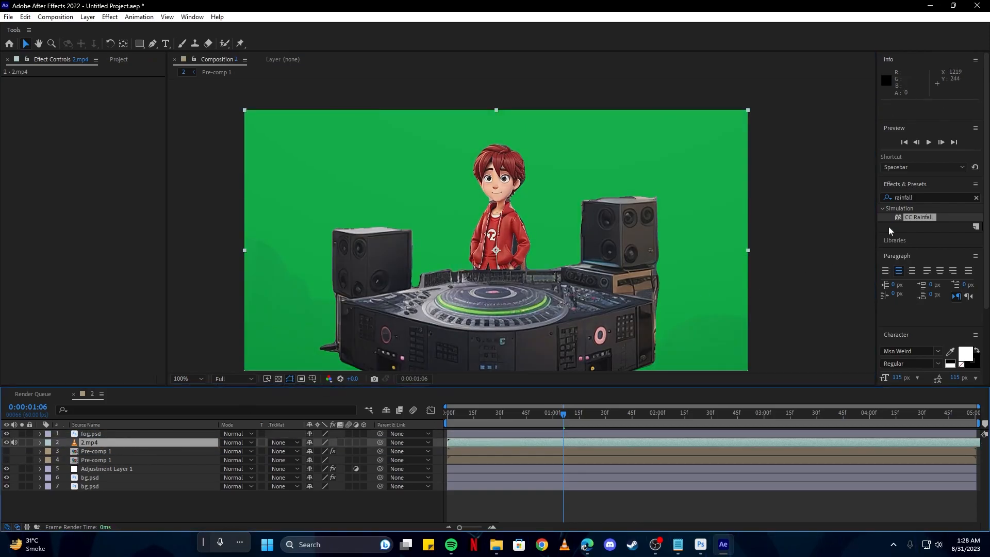
click(909, 197)
click(910, 196)
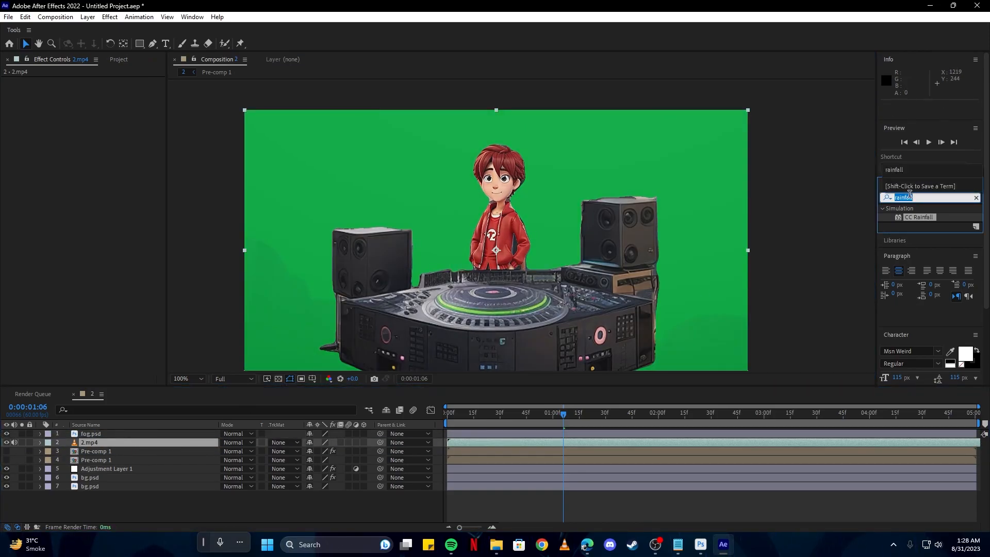
text(keylig)
drag(922, 243, 130, 444)
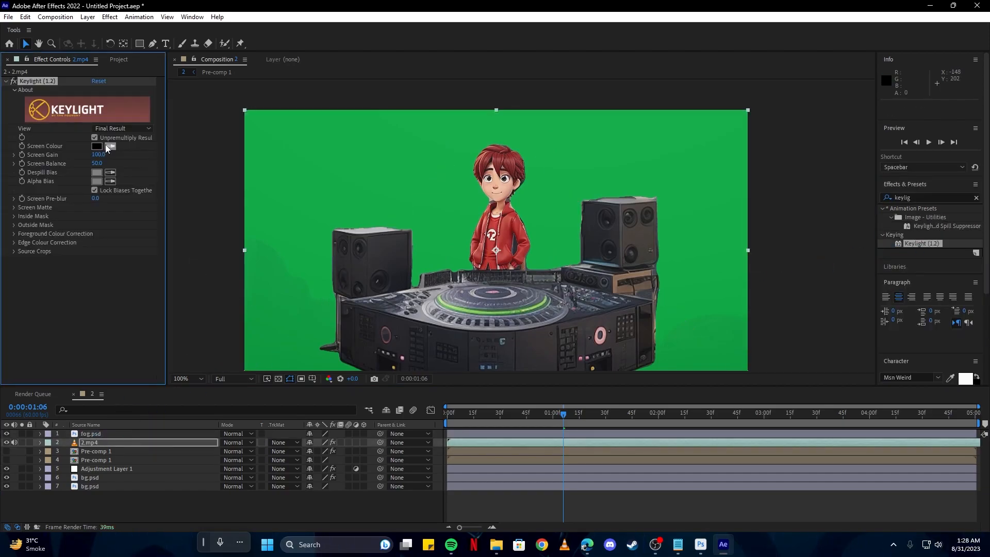
- Key out the green background of 2.mp4 by sampling it as the Screen Colour, and check the result at 0:00:01:46
click(109, 147)
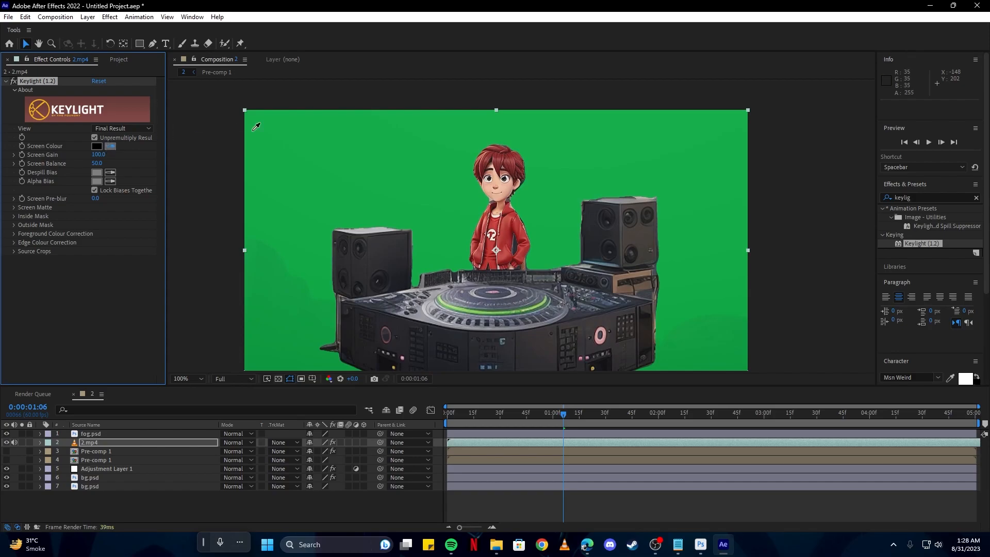
click(364, 161)
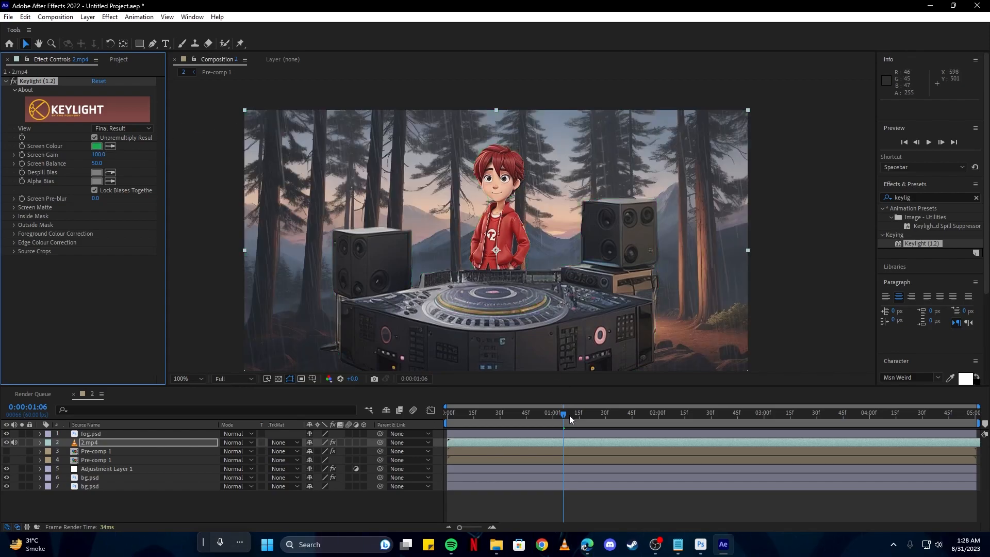
click(634, 415)
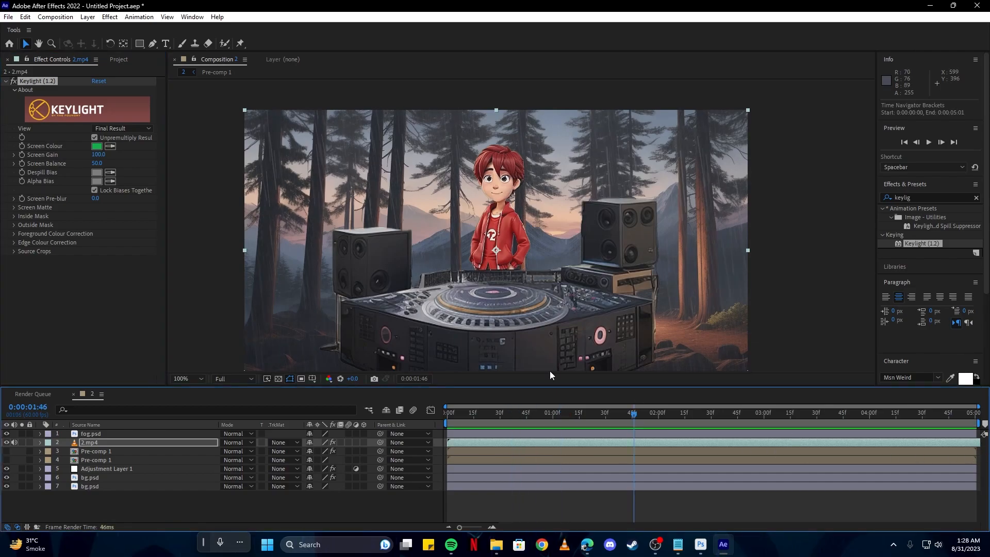
- Extend the composition's duration to about 7 seconds and stretch the work area to the new end
click(55, 16)
click(87, 42)
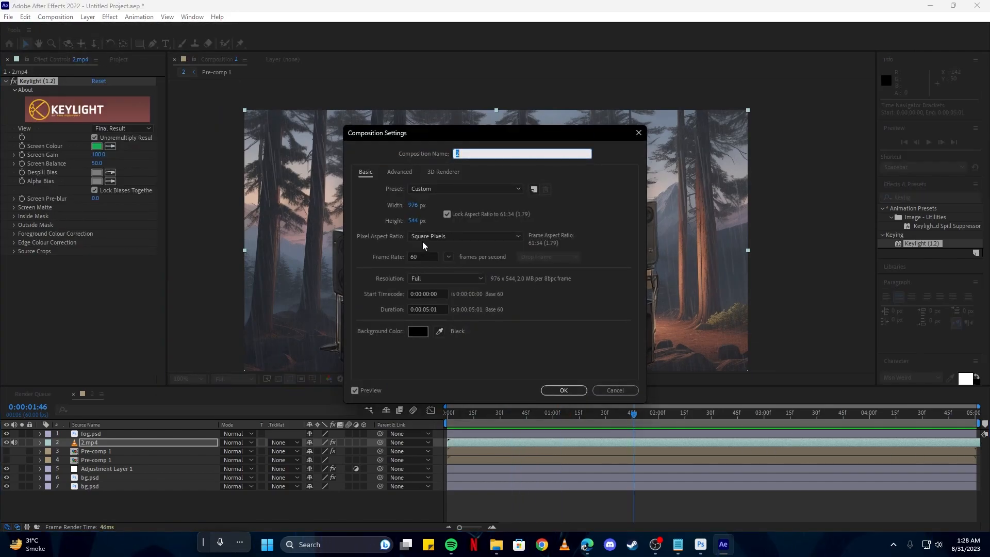
click(426, 309)
text(7)
click(563, 391)
drag(828, 405, 978, 406)
- Extend the fog, adjustment and background layers to the composition's end and reveal the layers' keyframes
key(ctrl+a)
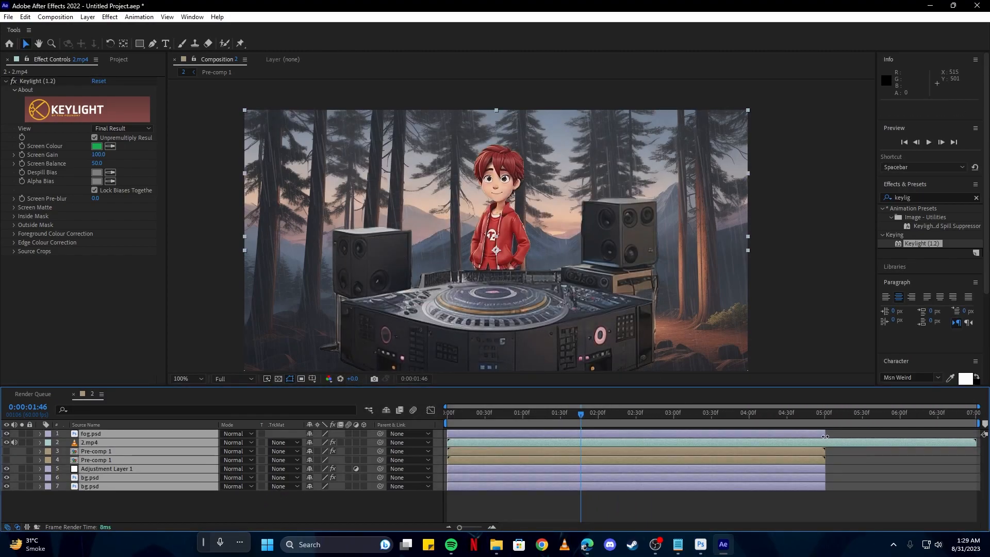
drag(831, 435, 978, 434)
key(u)
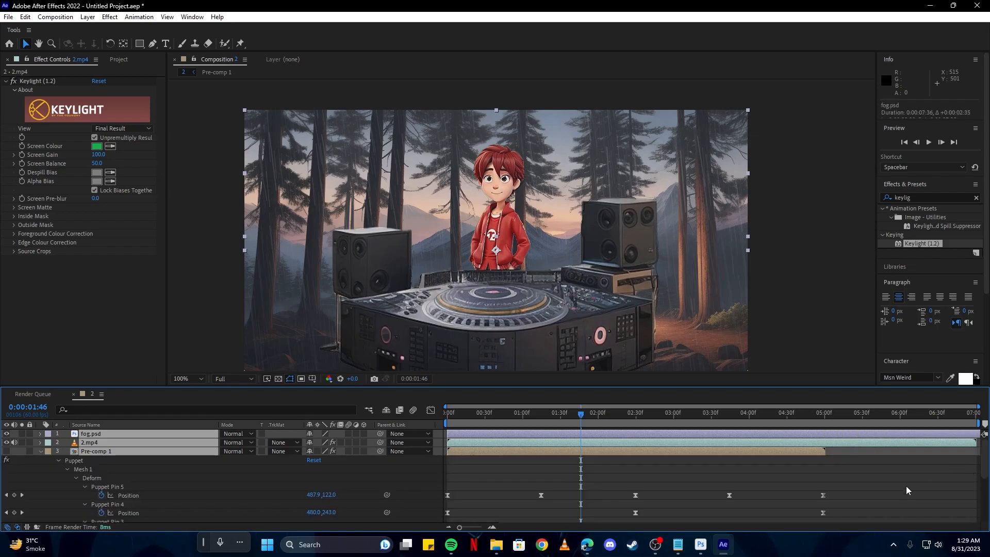
- Duplicate the upper Pre-comp 1 layer and shift the copy to begin at 0:00:05:00
click(637, 454)
key(ctrl+d)
drag(636, 453, 985, 463)
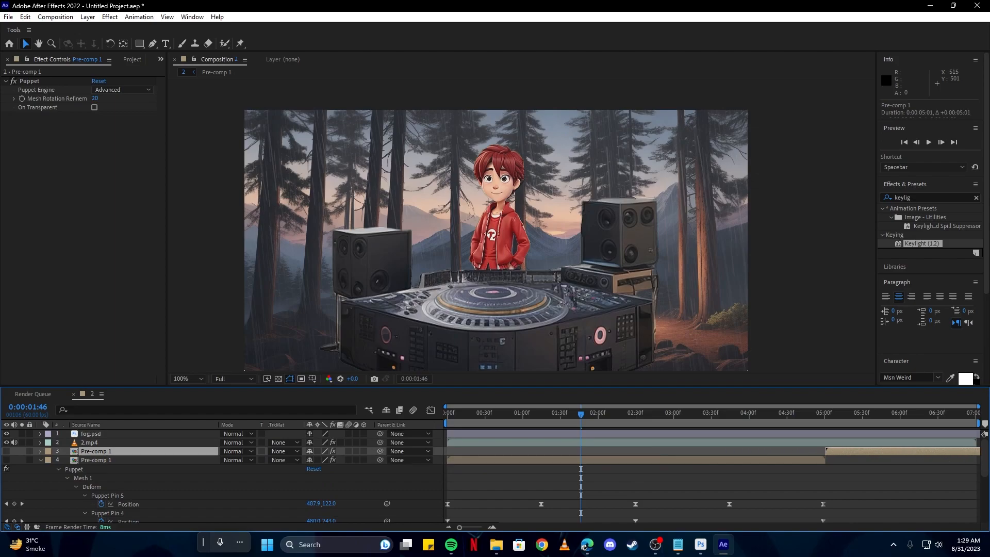
- Preview the extended composition from the beginning
drag(829, 424, 964, 432)
key(space)
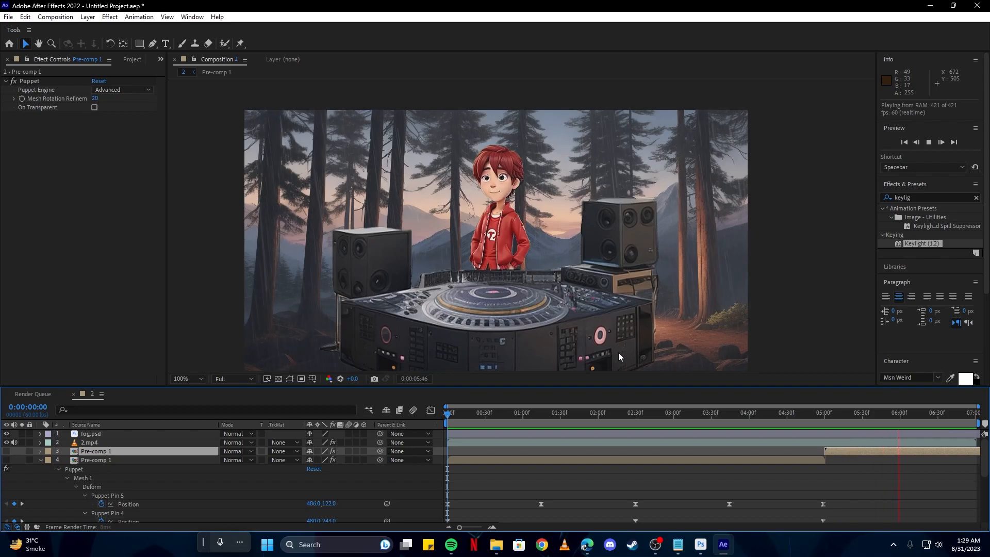
key(space)
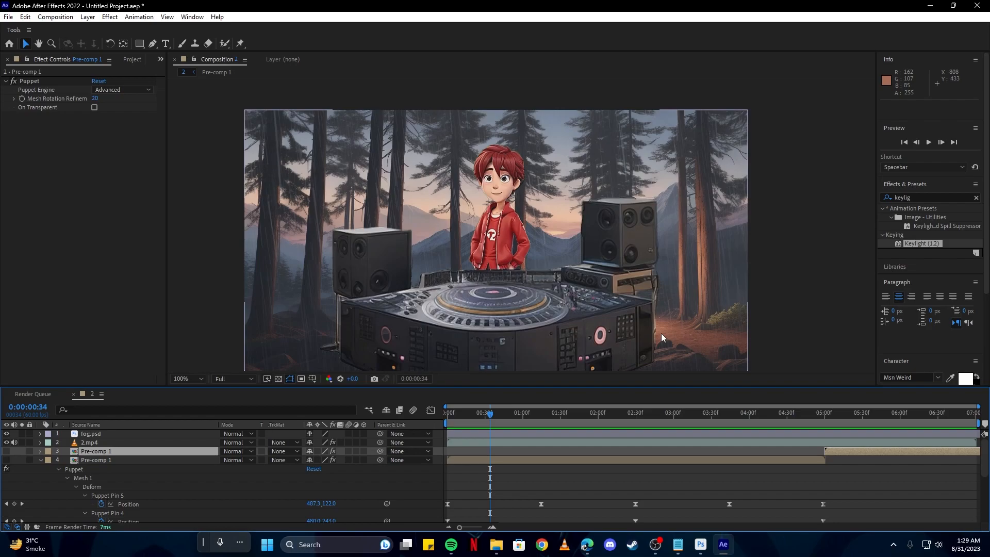
click(654, 544)
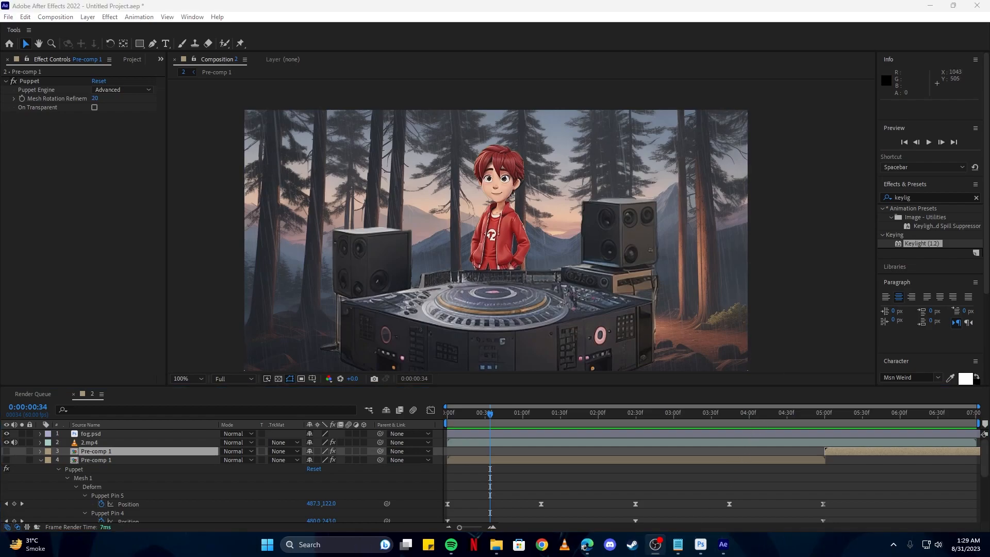